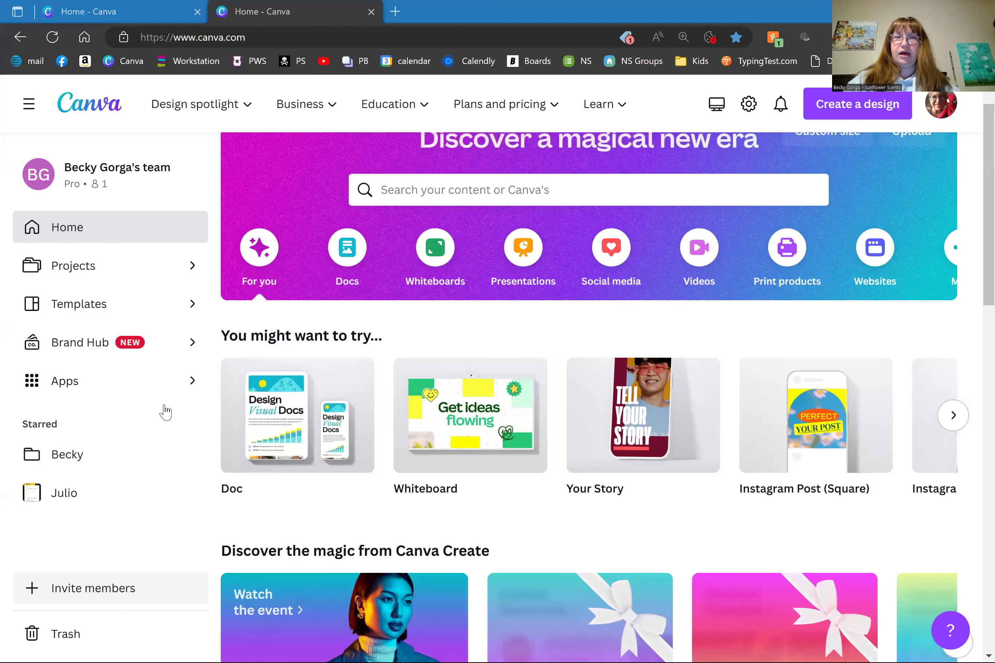
# Step: Create a new Doc and generate its text with Magic Write from the prompt "30 ways fragrance influences our lives"
pyautogui.click(305, 426)
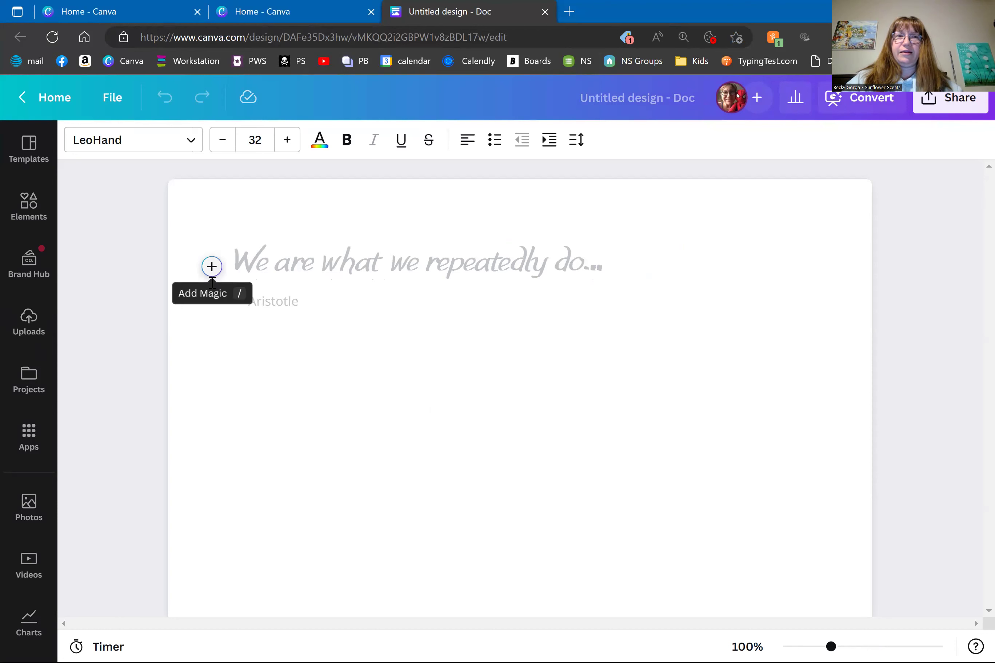
pyautogui.click(212, 267)
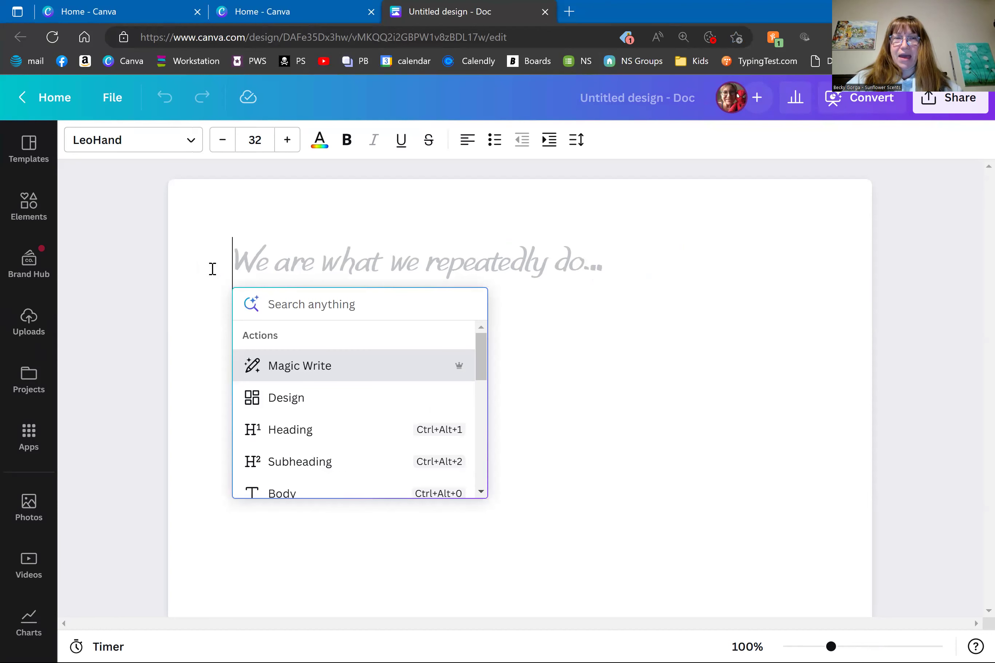
pyautogui.click(358, 367)
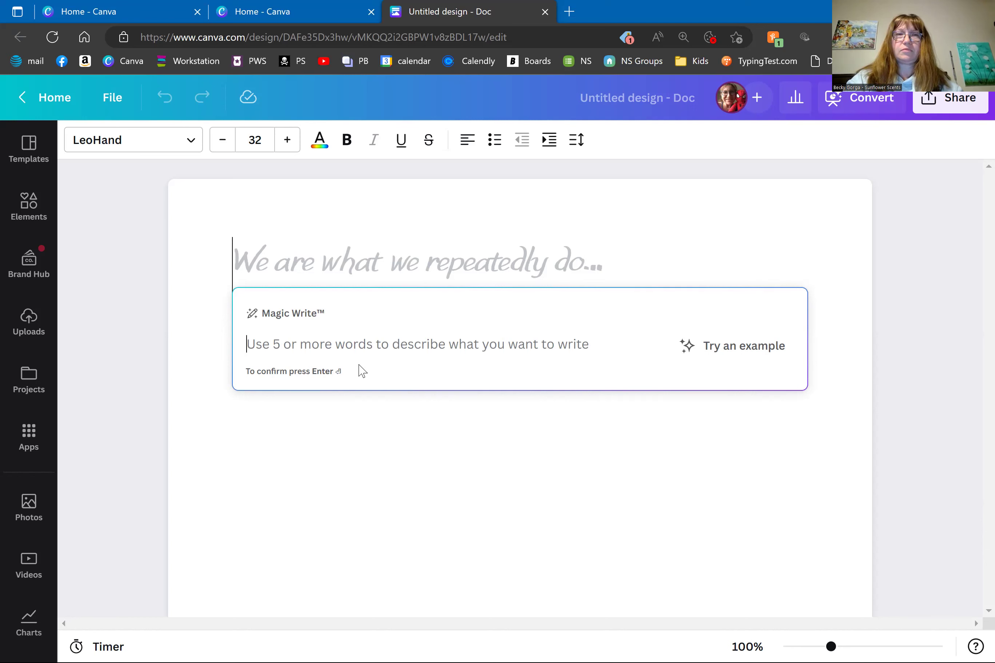
pyautogui.write('30')
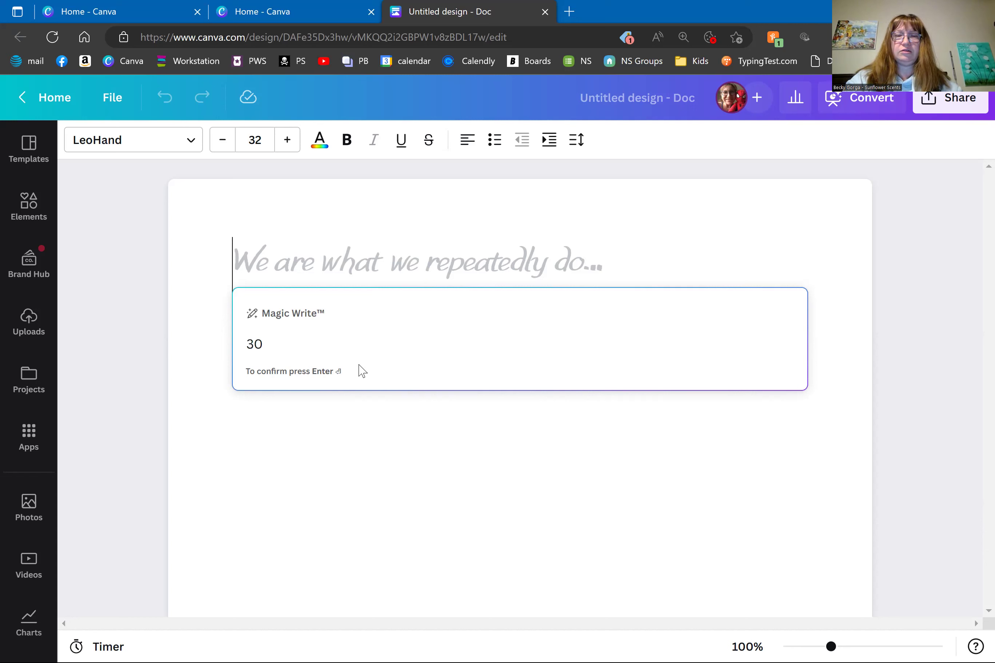
pyautogui.write(' way')
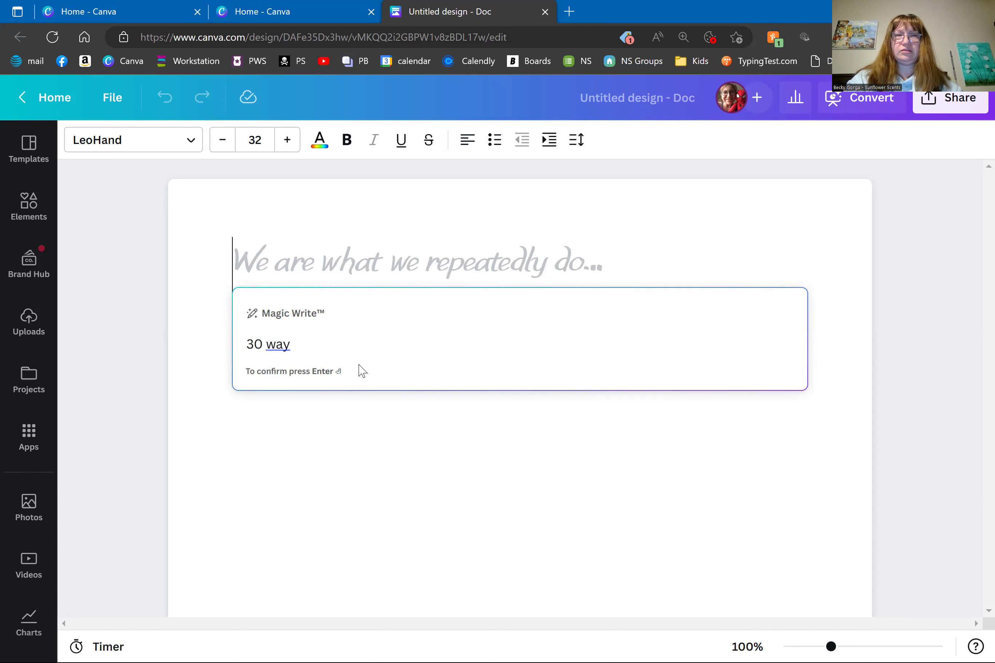
pyautogui.write('s fragrance')
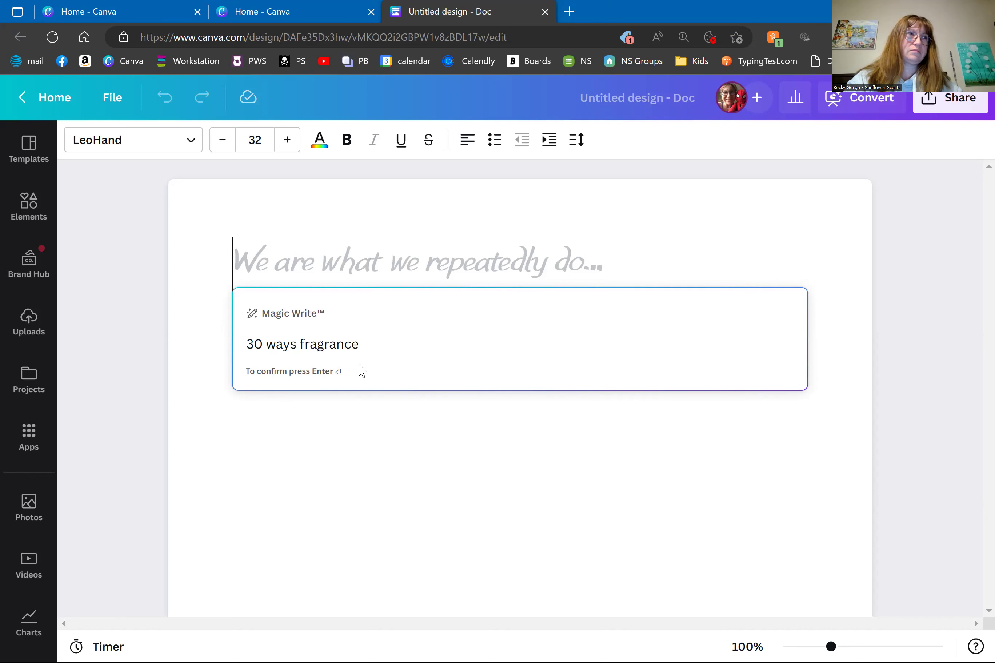
pyautogui.write(' infl')
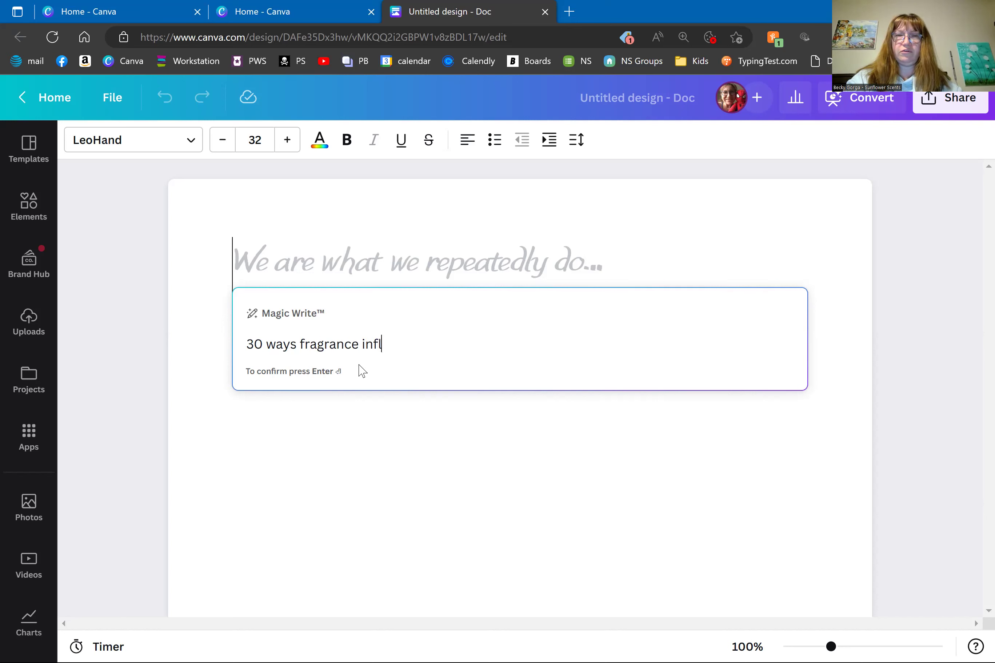
pyautogui.write('uences our lives')
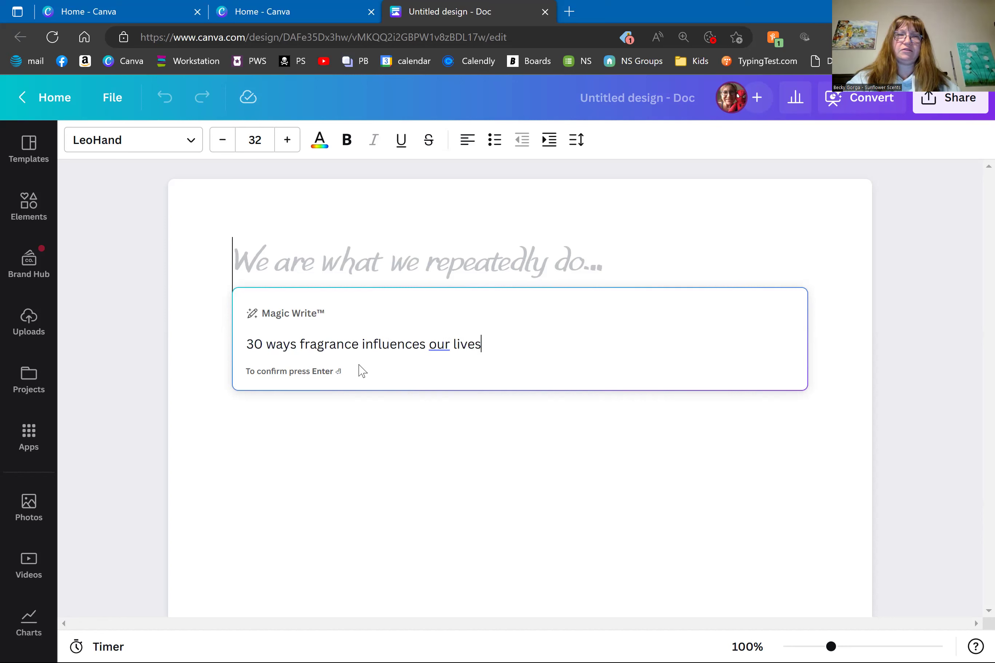
pyautogui.press('Return')
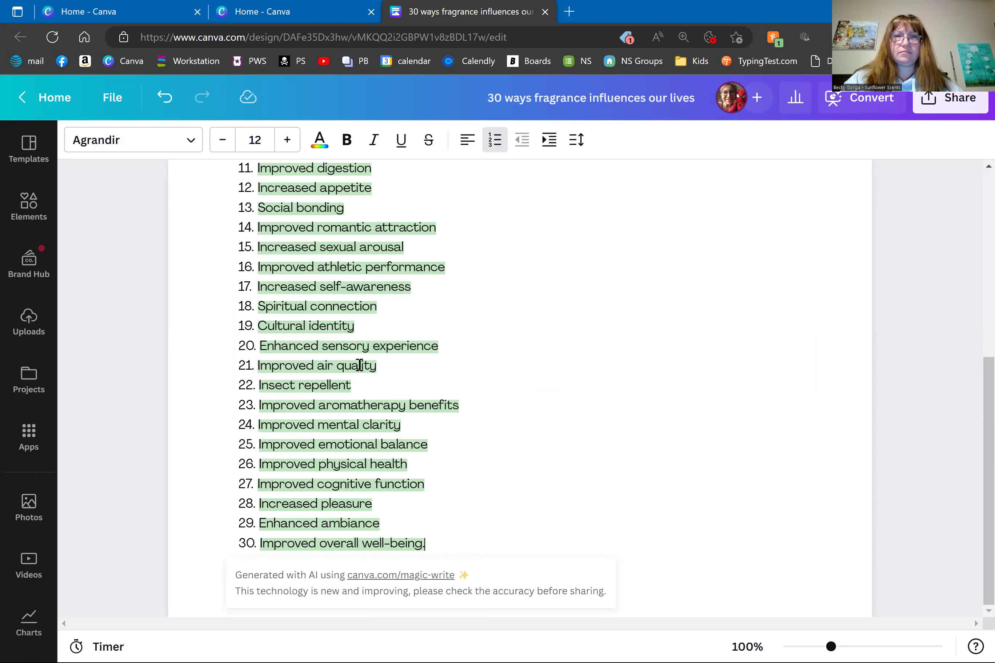
# Step: Select the entire generated list in the doc, from "Improved overall well-being" back up to "Mood enhancement"
pyautogui.moveTo(986, 441); pyautogui.dragTo(975, 593)
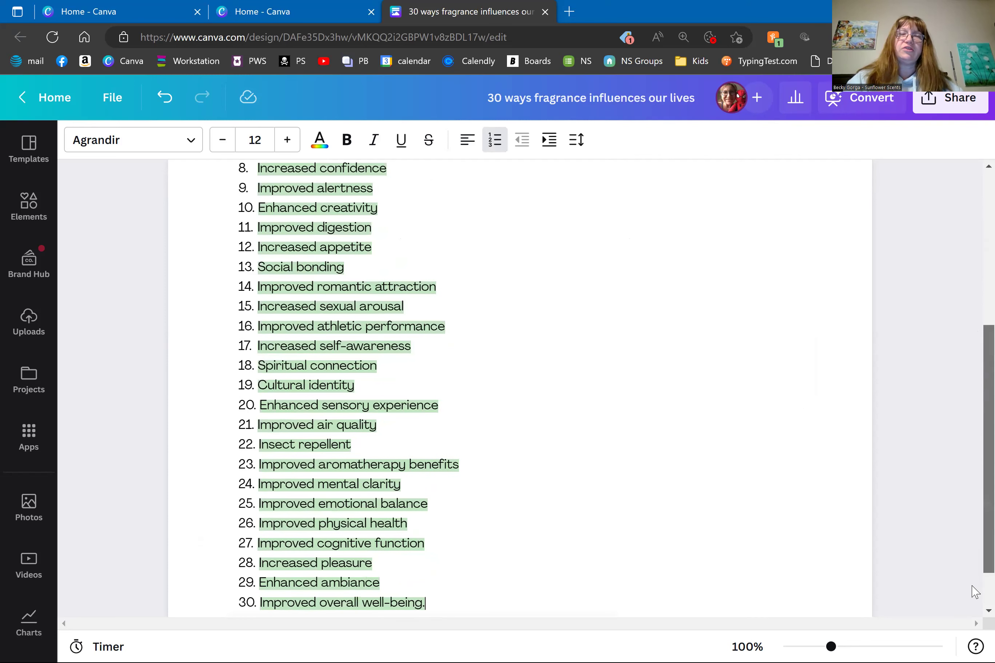
pyautogui.scroll(-1, 975, 592)
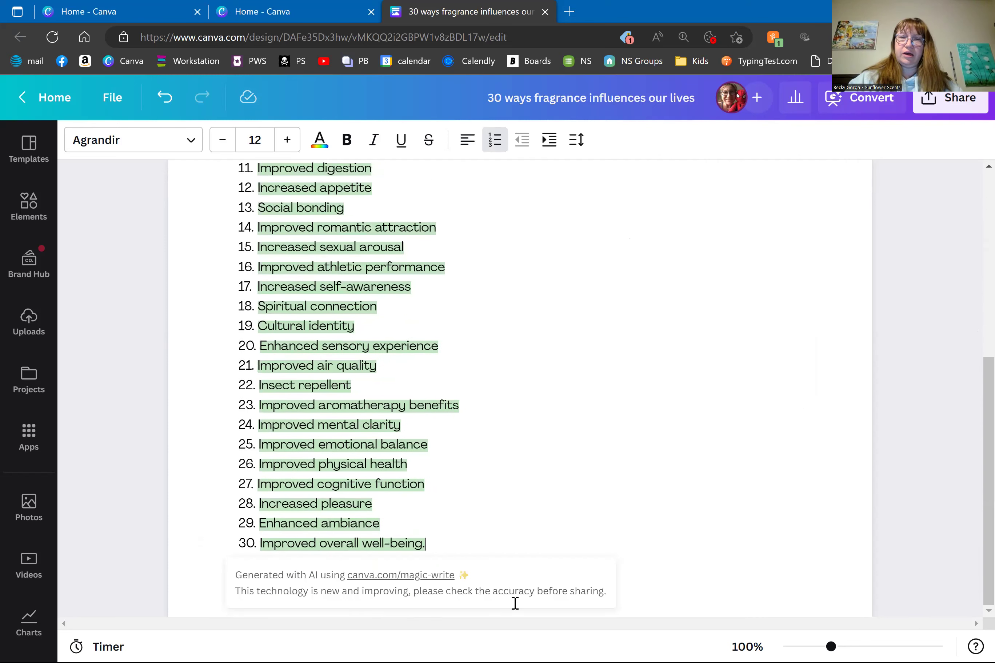
pyautogui.moveTo(451, 552); pyautogui.dragTo(262, 321)
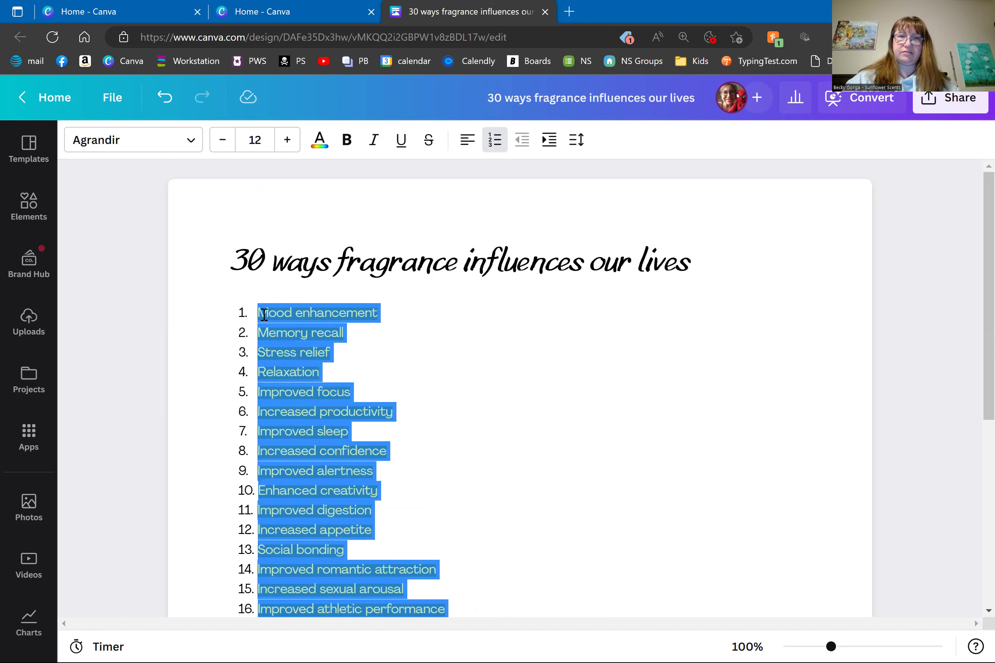
pyautogui.moveTo(264, 315); pyautogui.dragTo(264, 315)
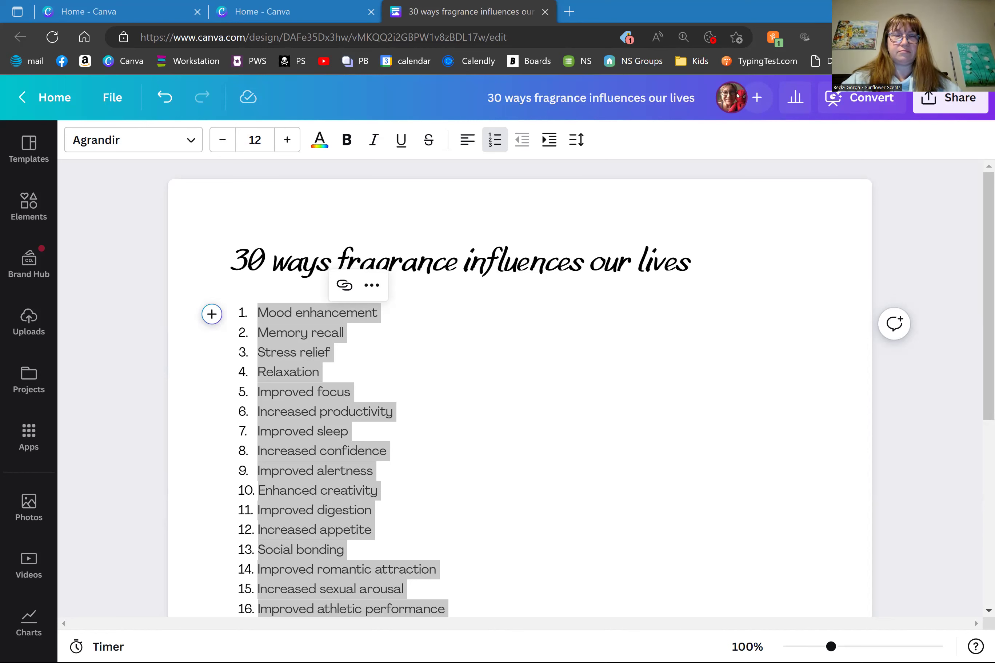
# Step: Return to the already open Canva home page and create a blank square Instagram post
pyautogui.click(585, 7)
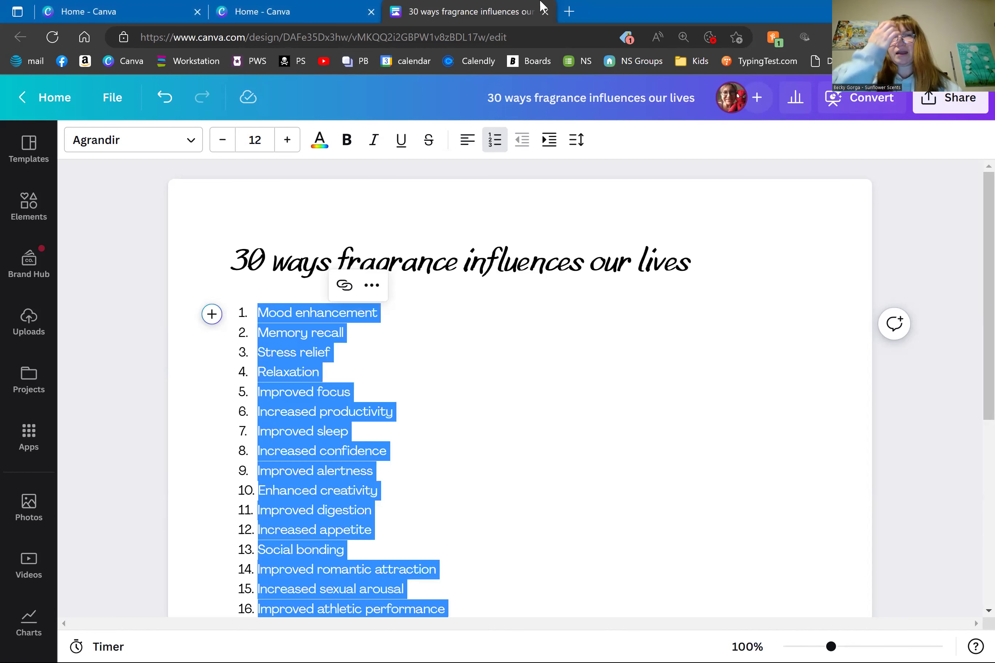
pyautogui.click(312, 6)
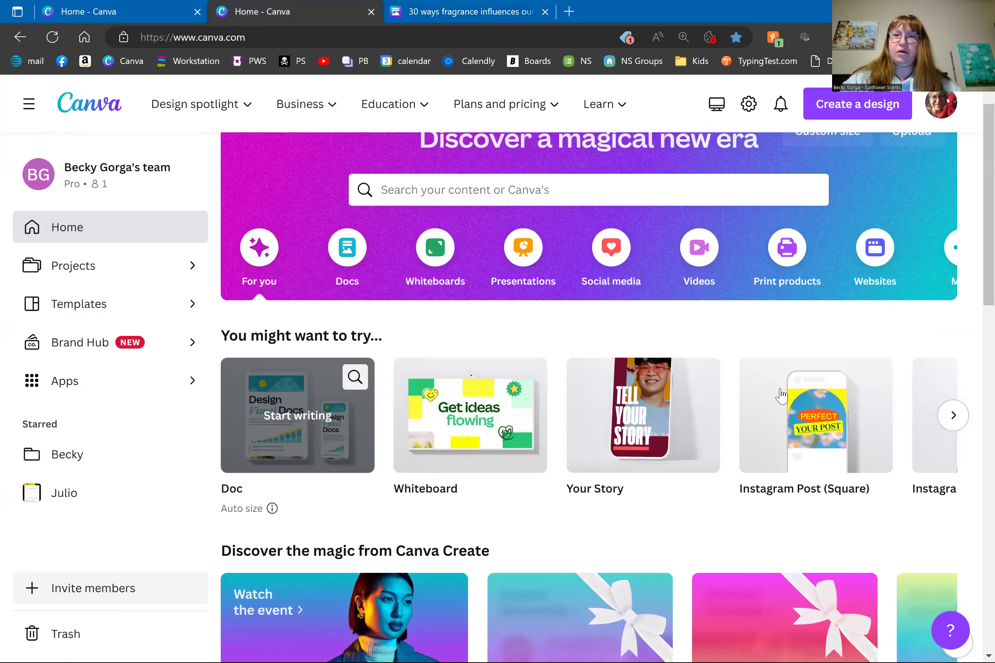
pyautogui.moveTo(801, 426)
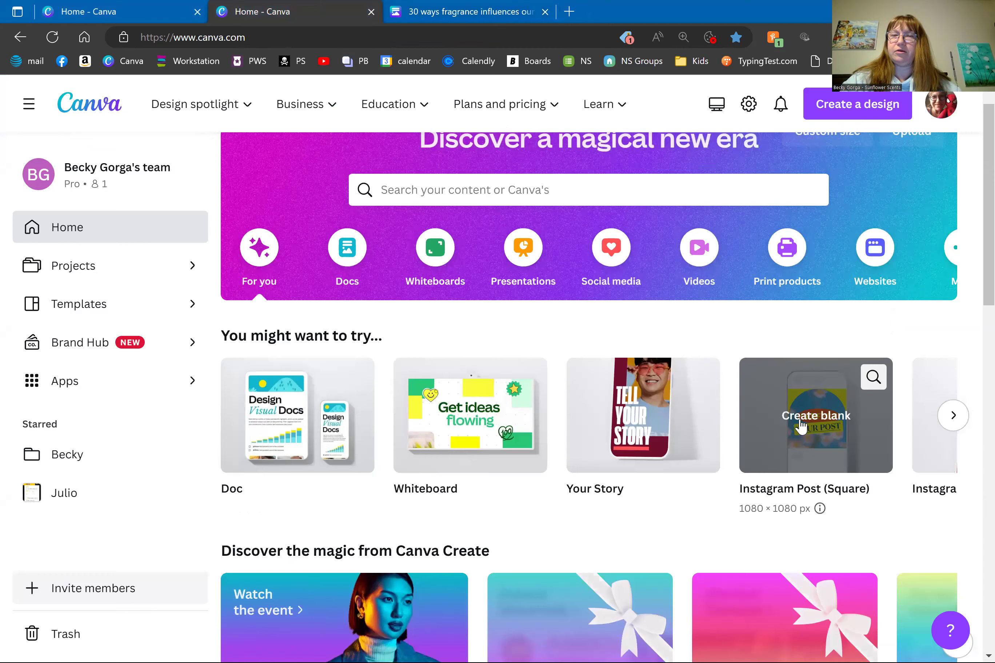
pyautogui.click(800, 426)
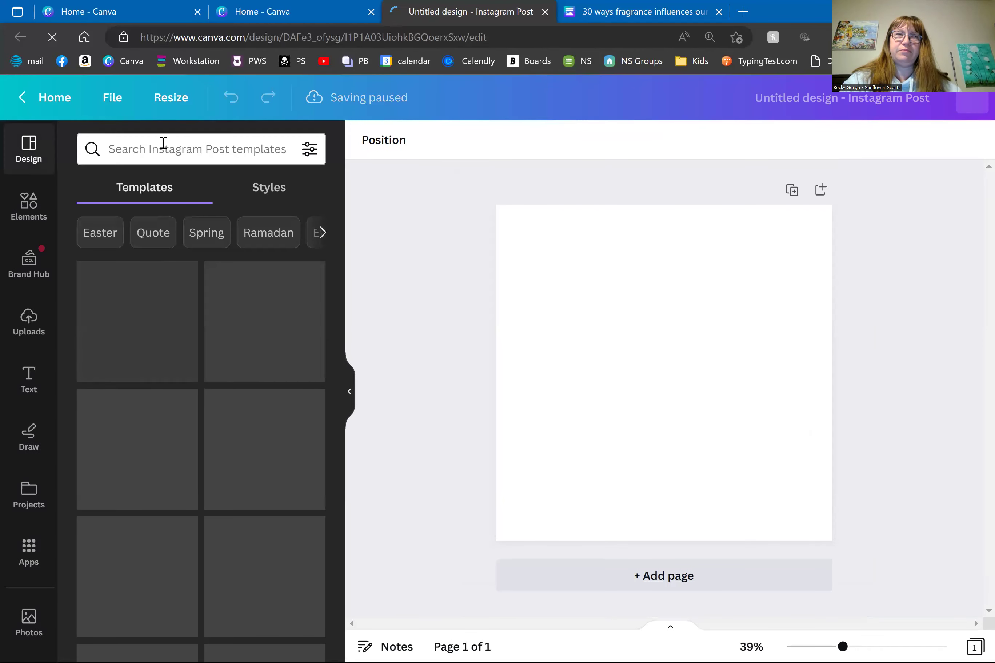
# Step: Search the Instagram post templates for "fragrance quote" and apply the beige "Stay inspired. Never stop creating." template
pyautogui.click(163, 145)
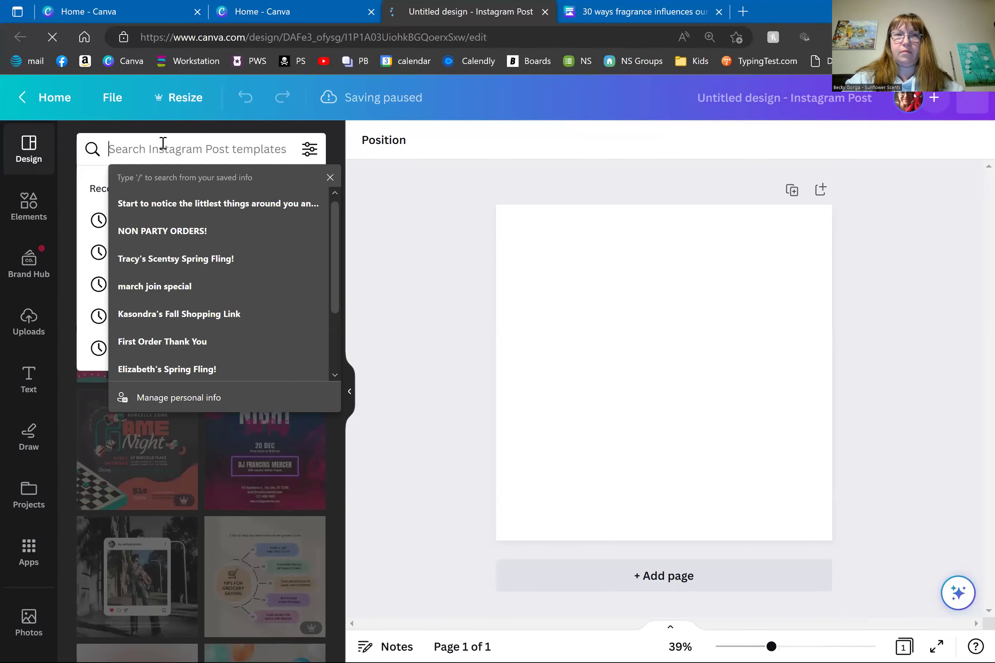
pyautogui.write('fragrance')
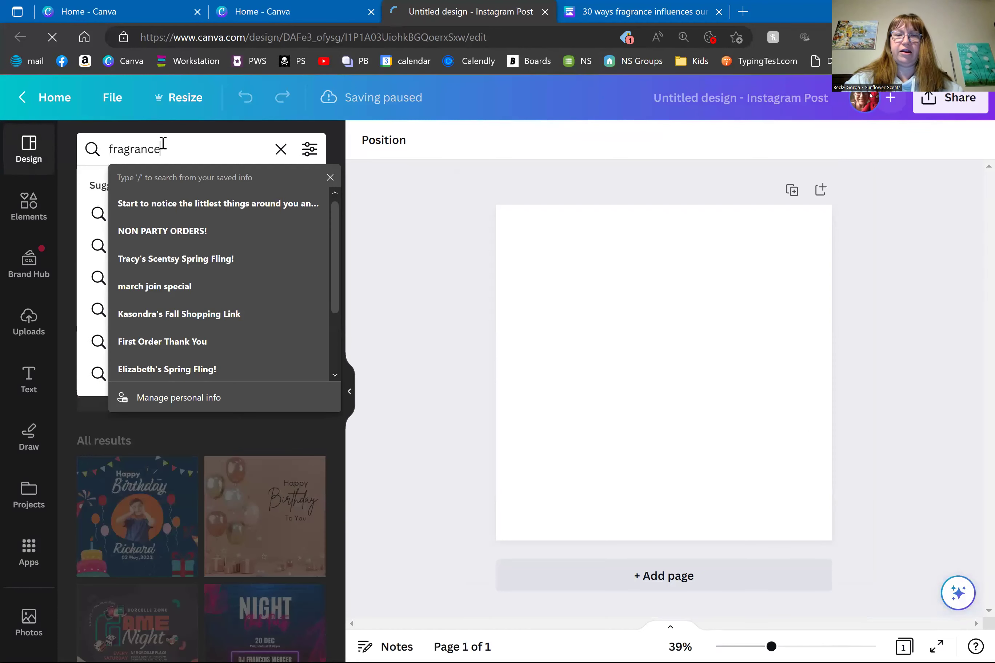
pyautogui.write(' quote')
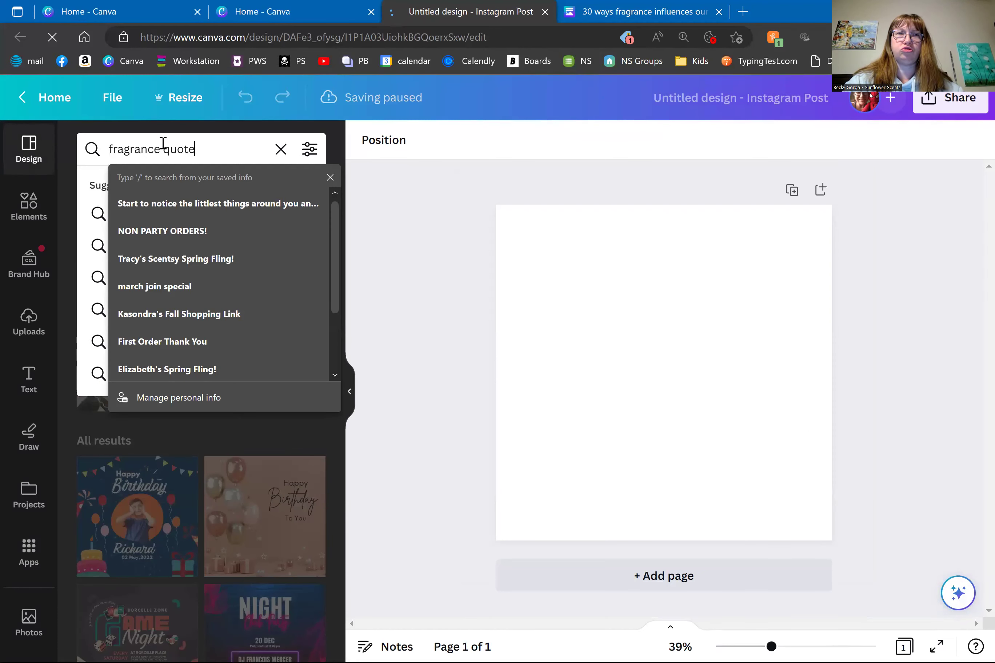
pyautogui.press('Return')
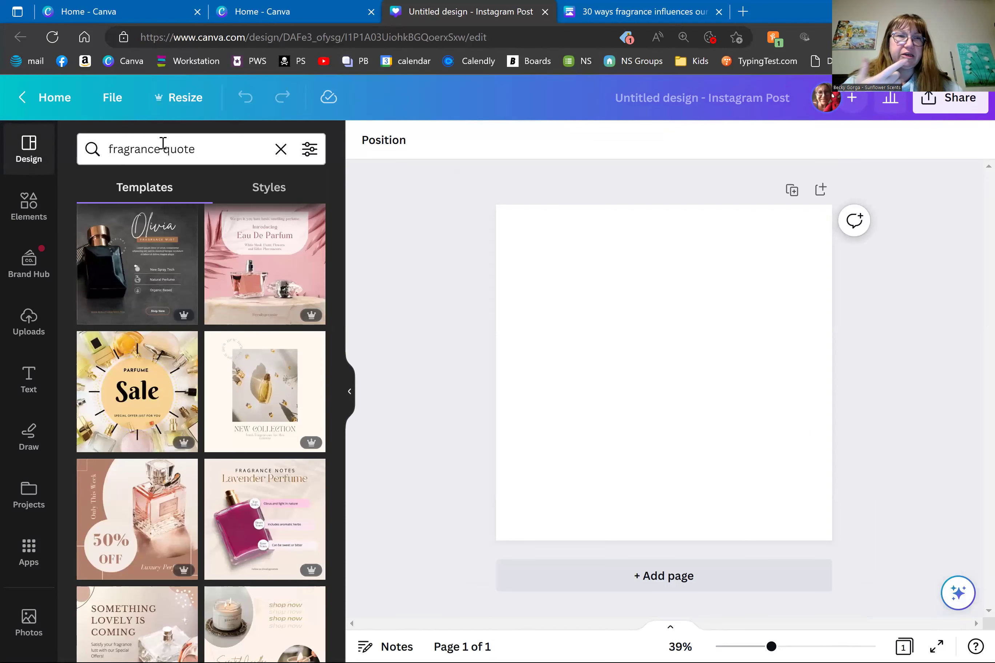
pyautogui.moveTo(334, 288); pyautogui.dragTo(330, 471)
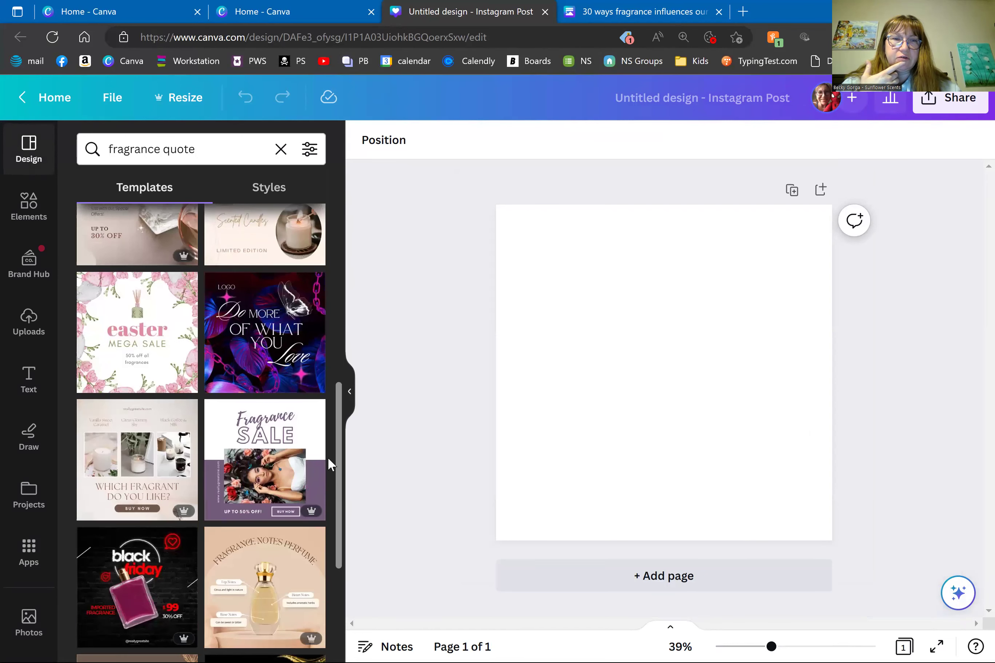
pyautogui.scroll(-6, 322, 535)
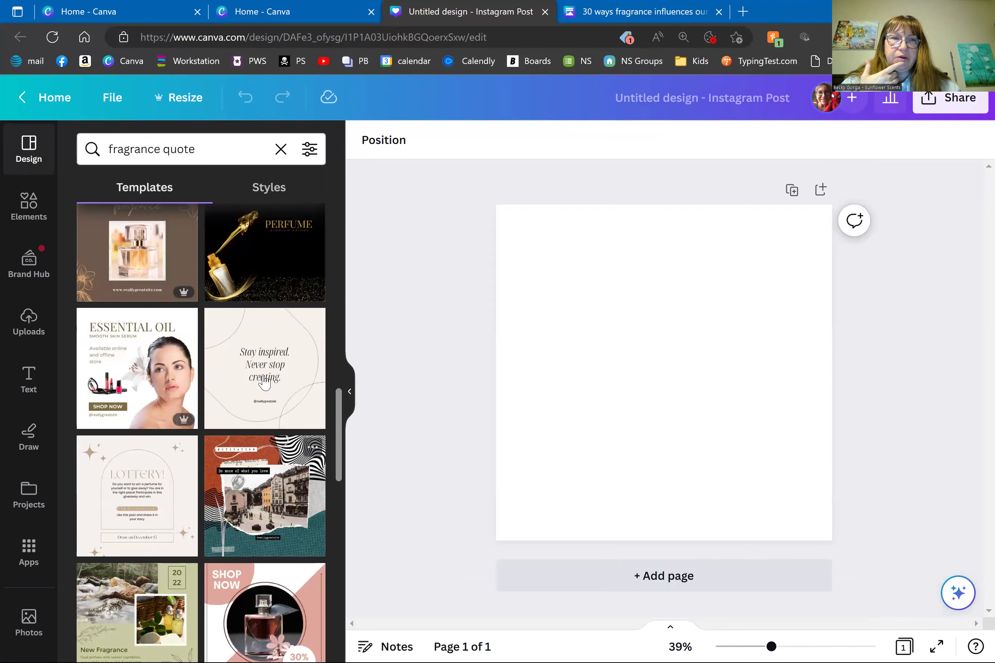
pyautogui.click(272, 361)
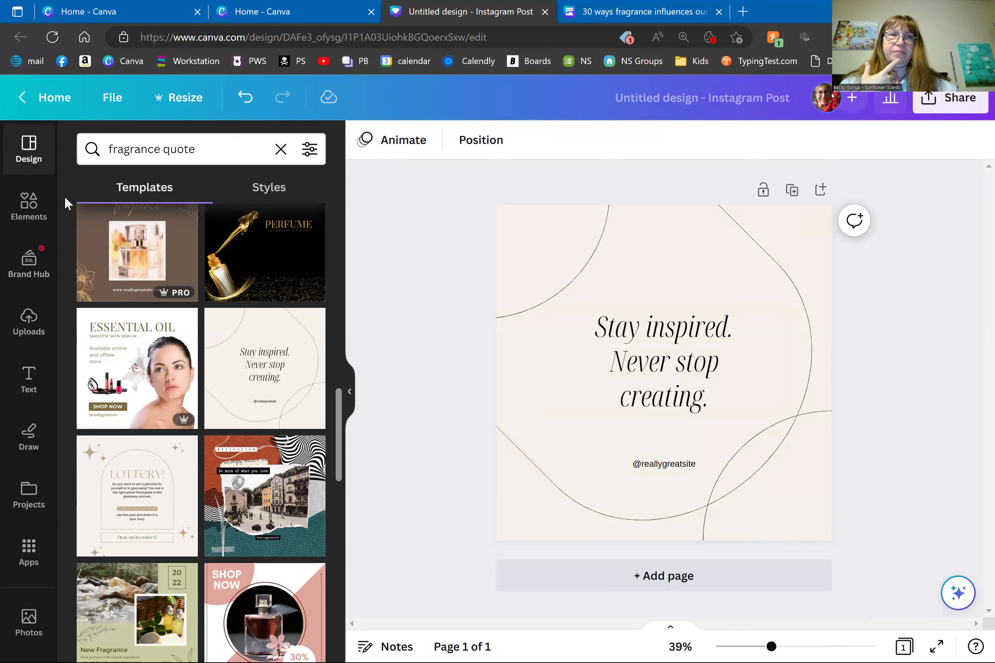
# Step: Find and open the Bulk create tool for the Instagram post
pyautogui.moveTo(60, 213); pyautogui.dragTo(62, 337)
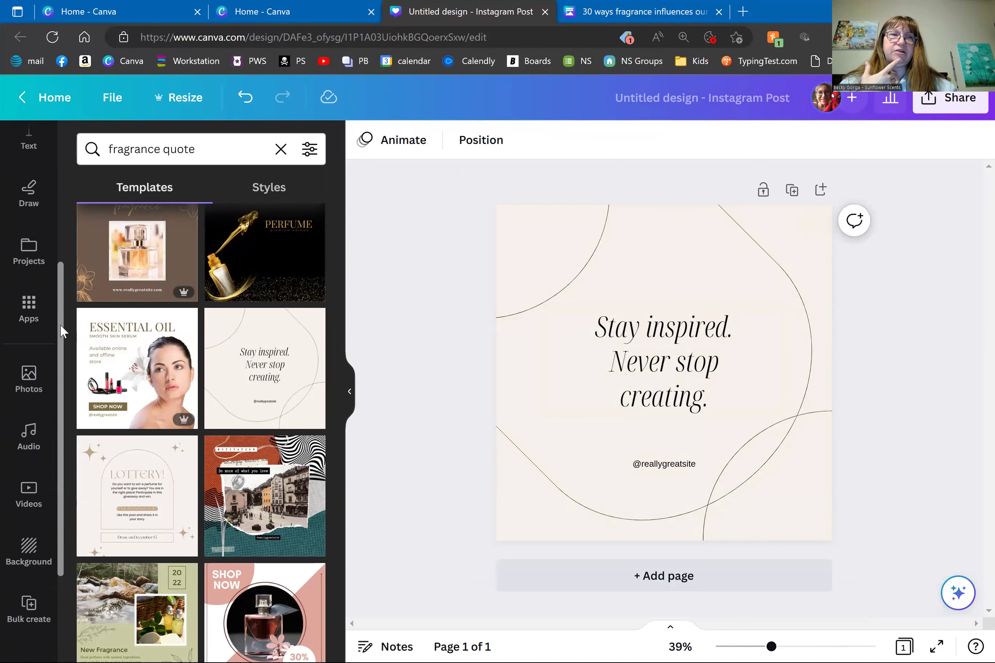
pyautogui.click(31, 315)
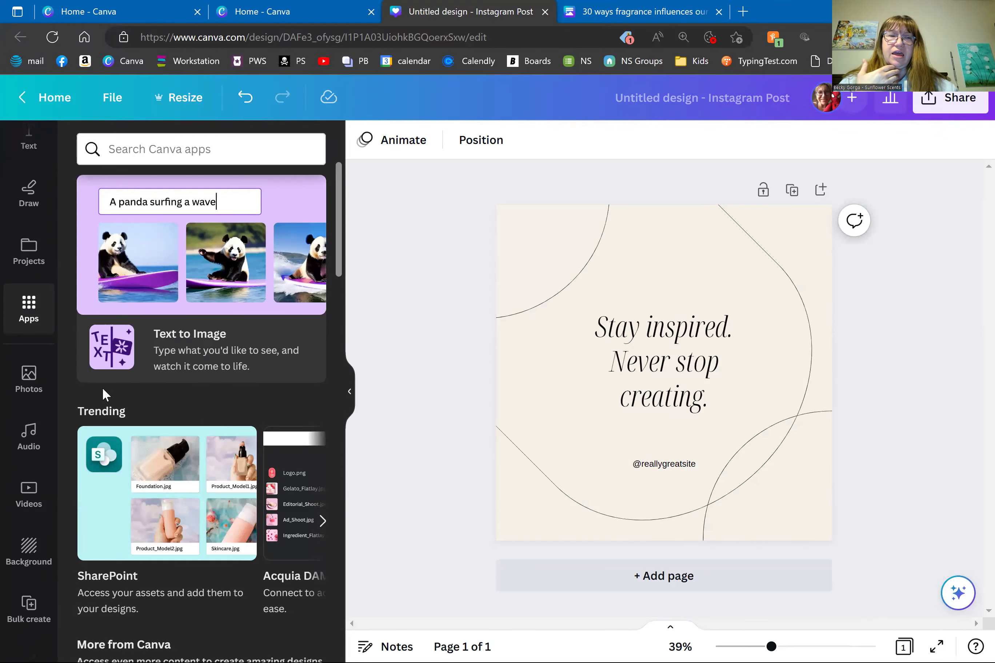
pyautogui.scroll(-5, 337, 286)
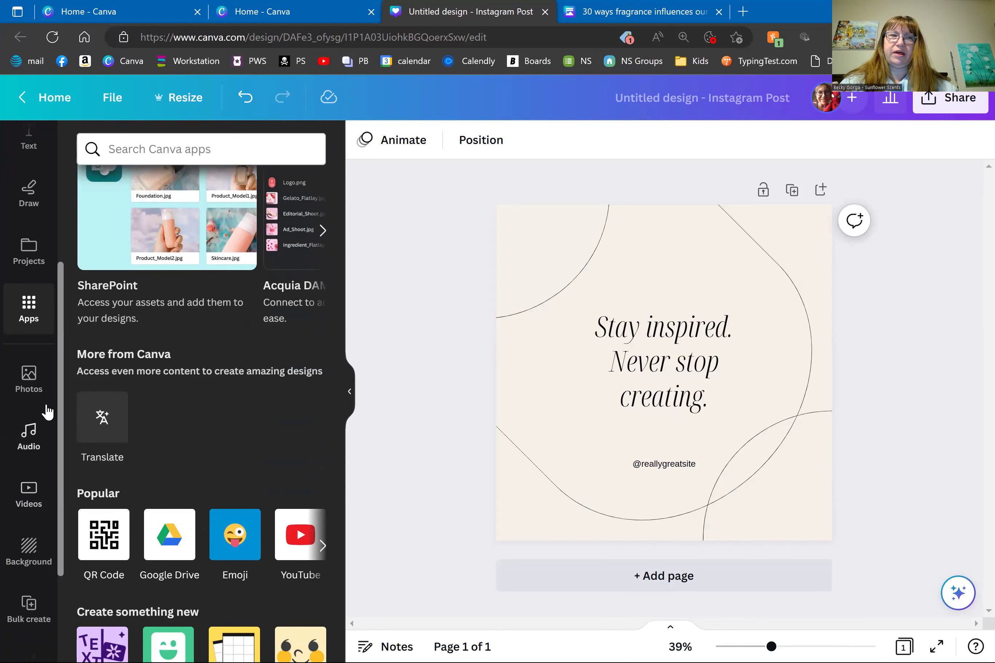
pyautogui.scroll(-3, 63, 408)
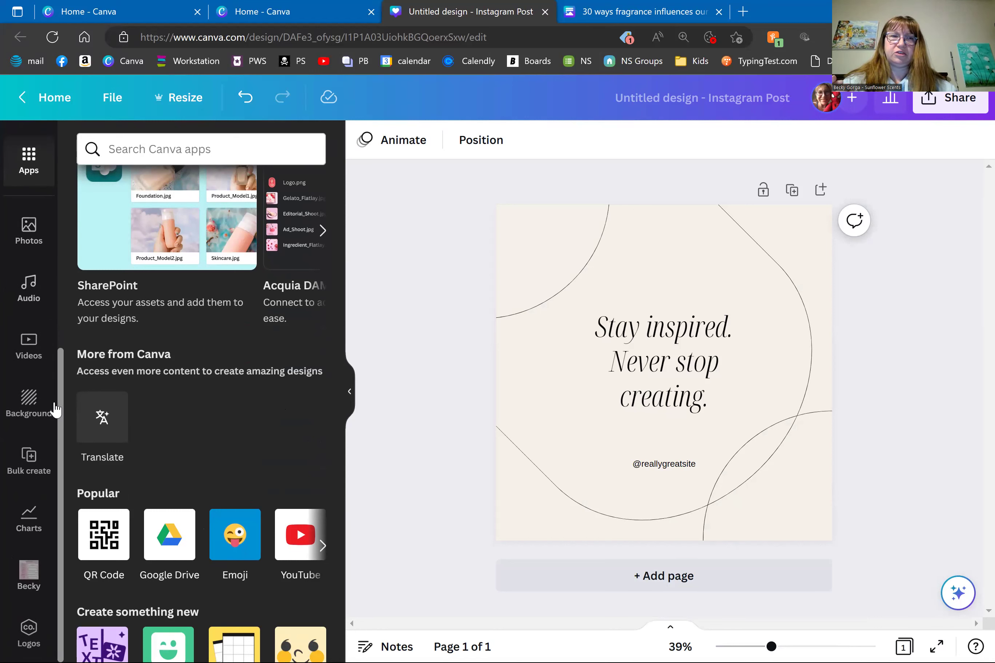
pyautogui.click(42, 459)
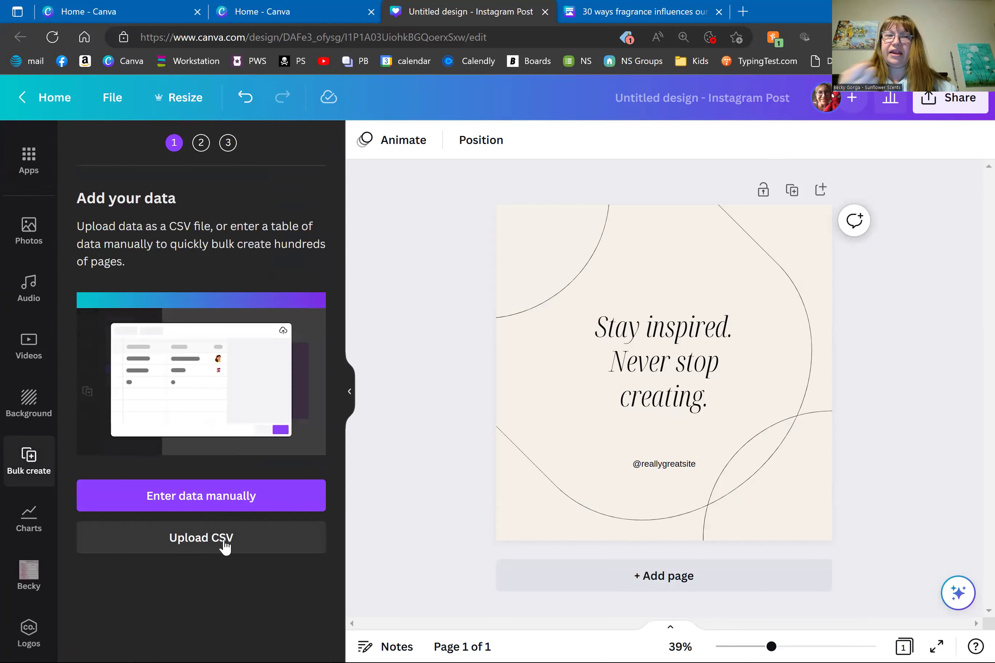
# Step: Try to upload the "fragrance tips" Excel workbook from the Desktop as the bulk create data, showing all file types
pyautogui.click(247, 537)
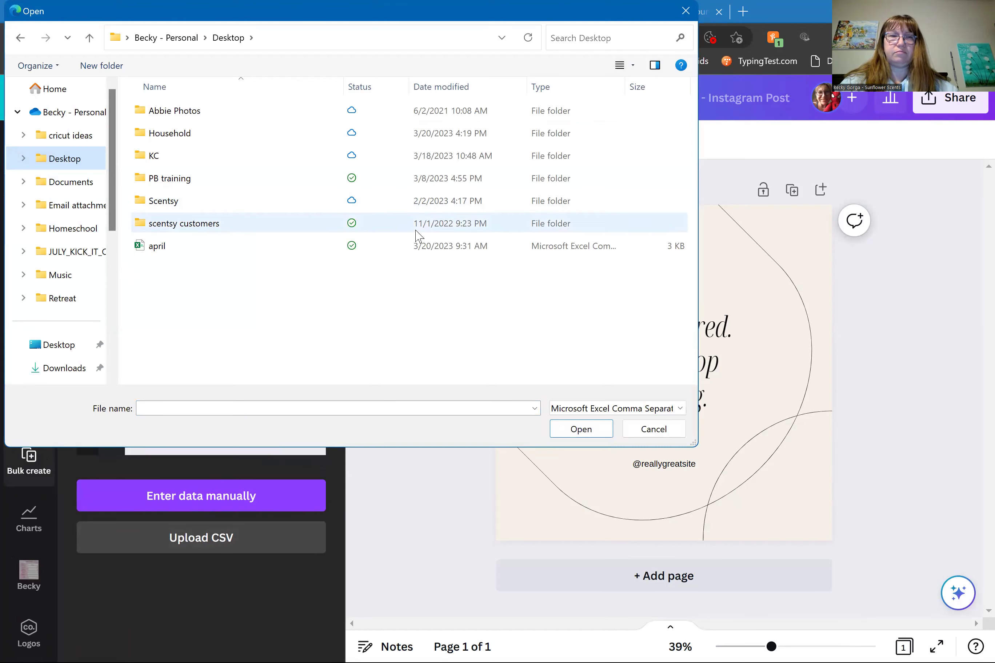
pyautogui.click(639, 409)
pyautogui.click(651, 312)
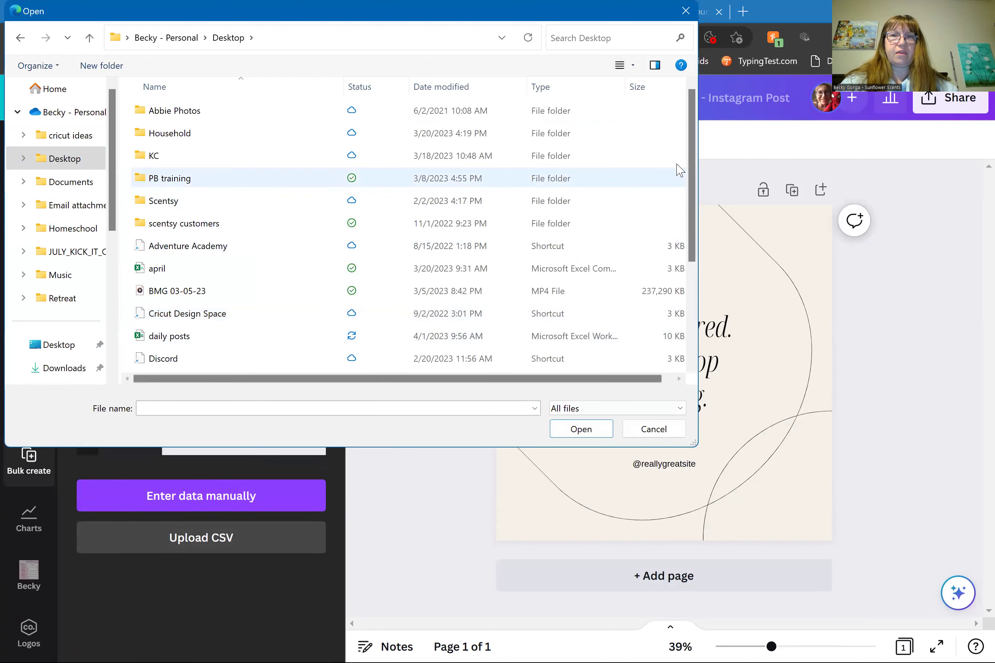
pyautogui.scroll(-3, 381, 250)
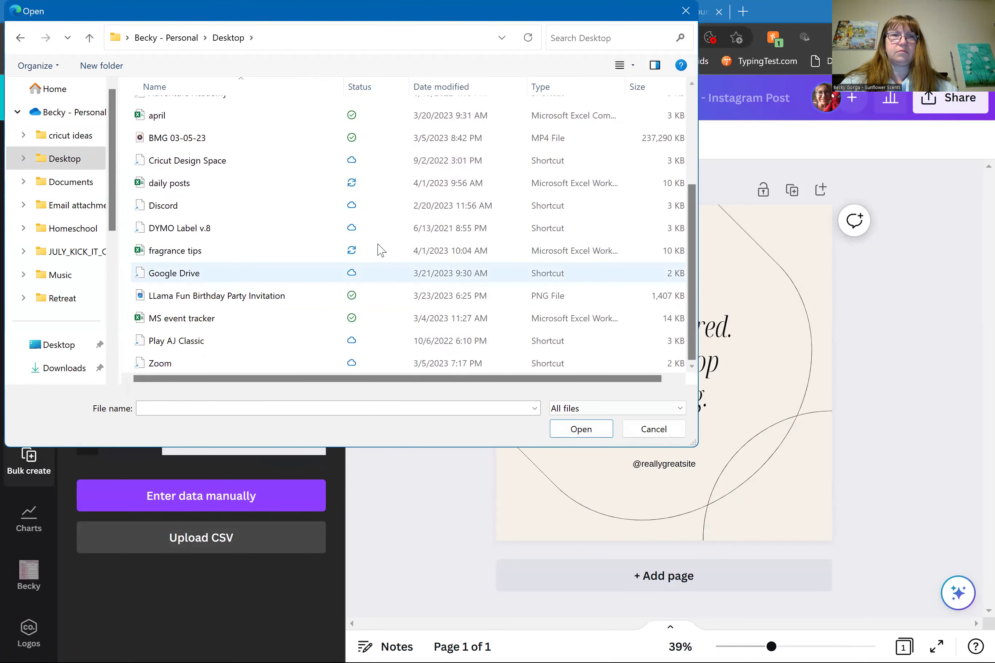
pyautogui.click(381, 250)
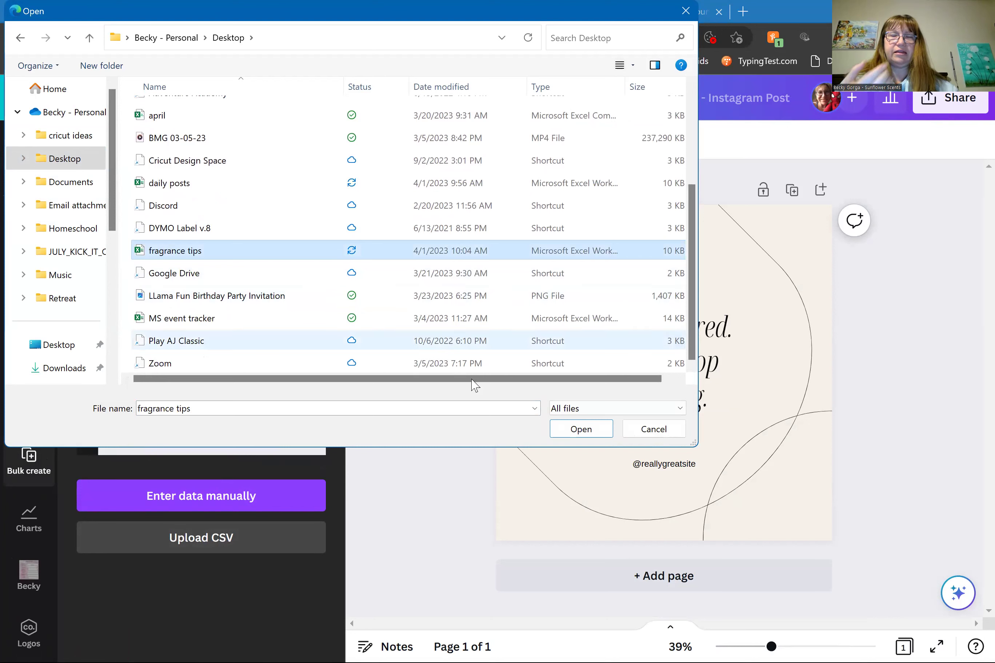
pyautogui.click(581, 429)
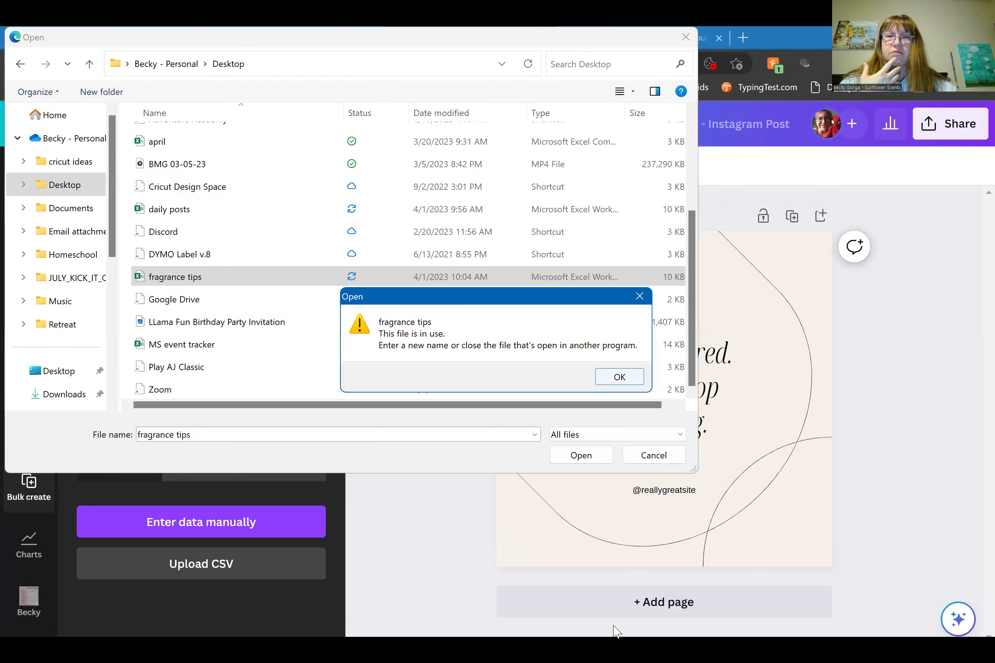
pyautogui.click(613, 626)
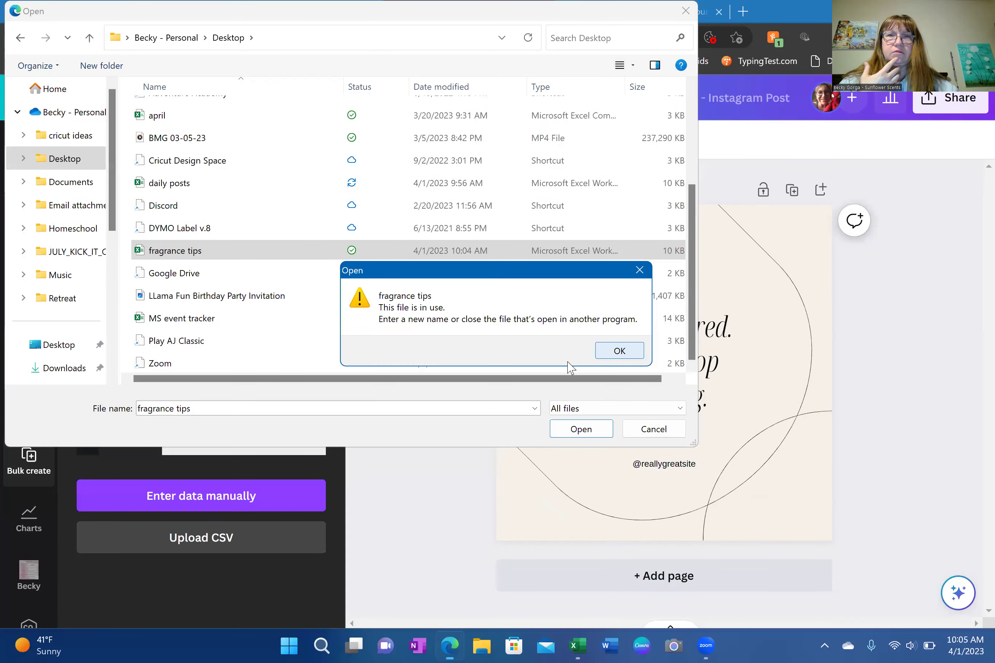
pyautogui.press('Return')
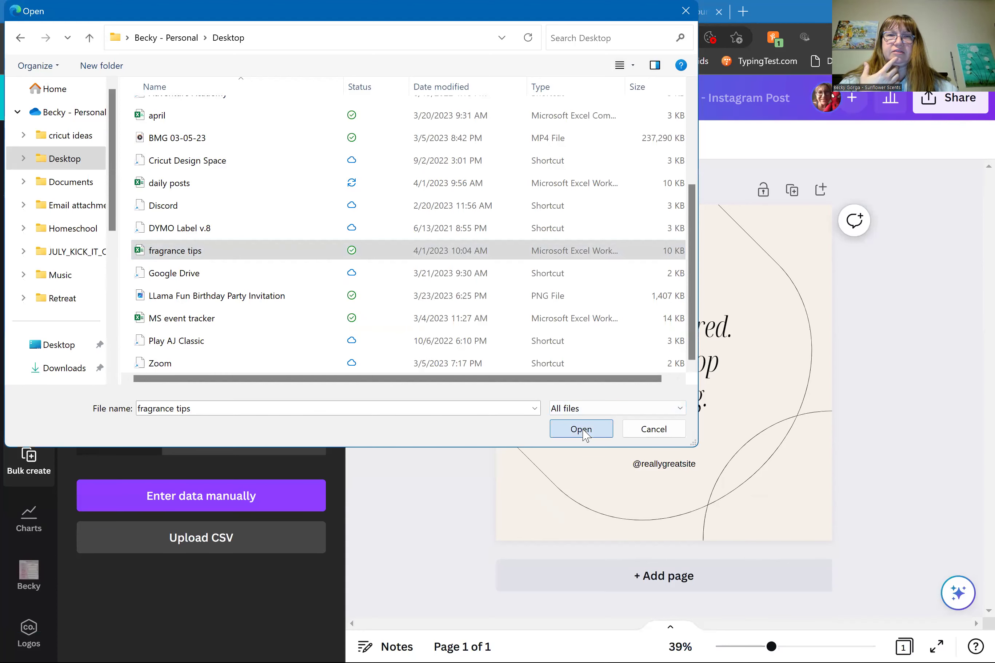
pyautogui.click(581, 429)
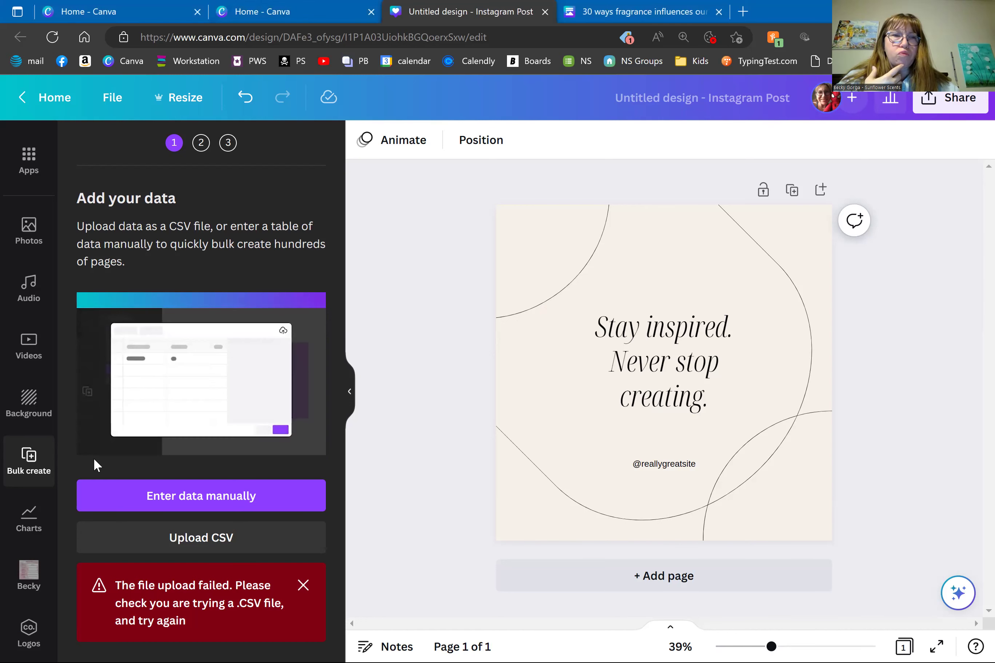
# Step: Upload the "fragrance tips" CSV file from the Desktop as the bulk create data
pyautogui.click(273, 537)
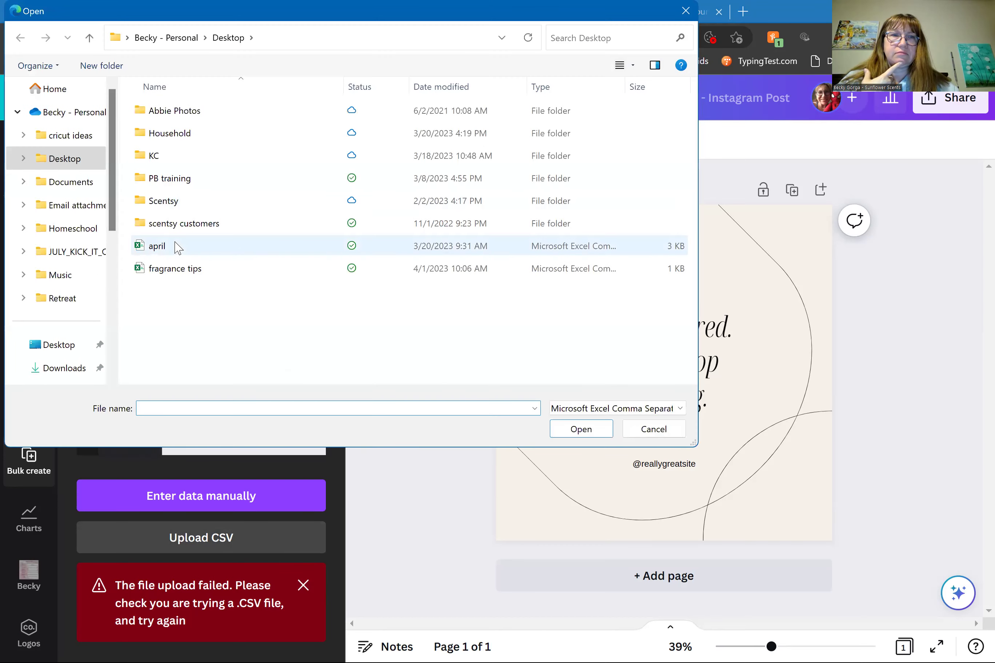
pyautogui.click(182, 274)
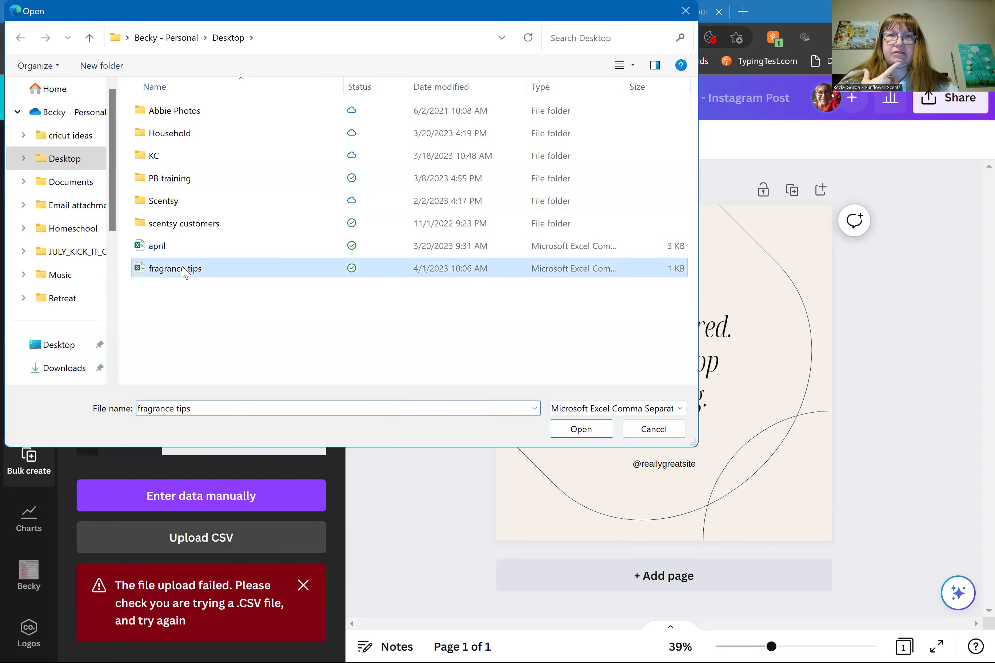
pyautogui.click(582, 433)
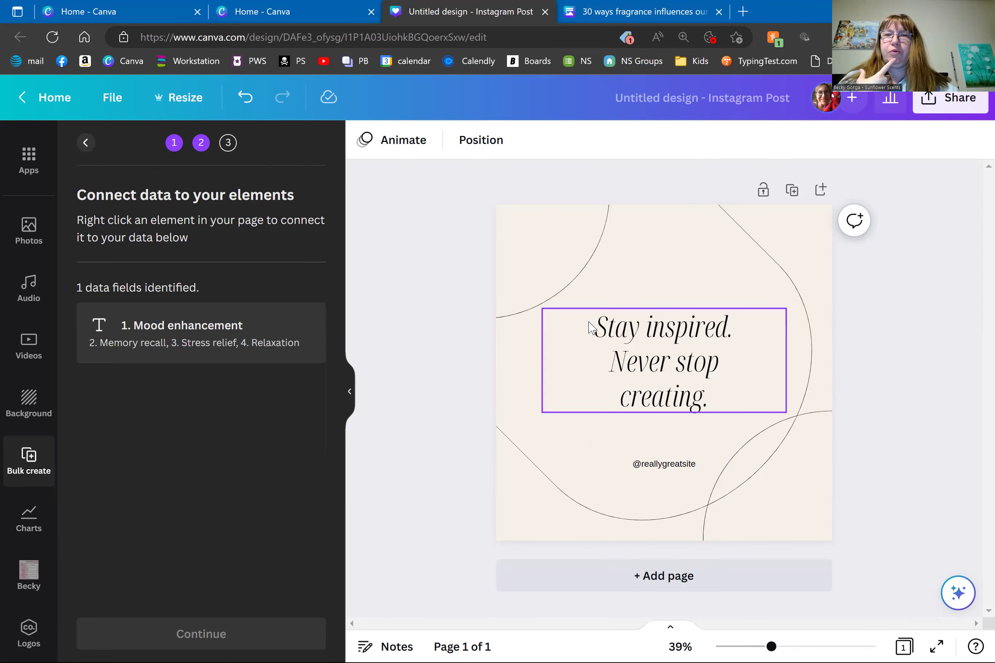
# Step: Connect the quote text to the "1. Mood enhancement" data field and continue to applying the data
pyautogui.click(675, 354)
pyautogui.rightClick(676, 356)
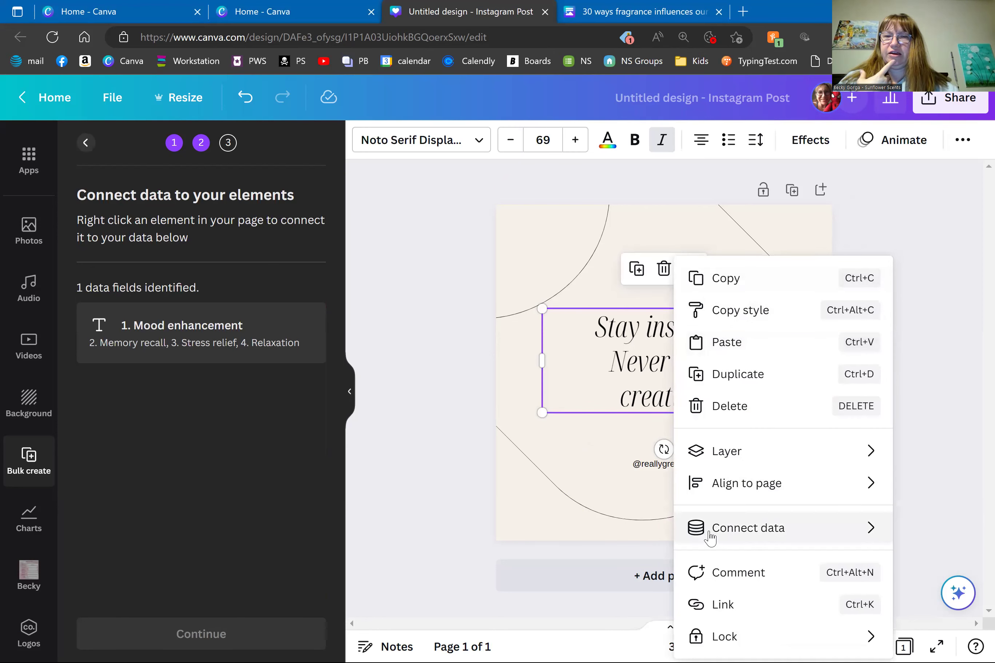
pyautogui.moveTo(732, 529)
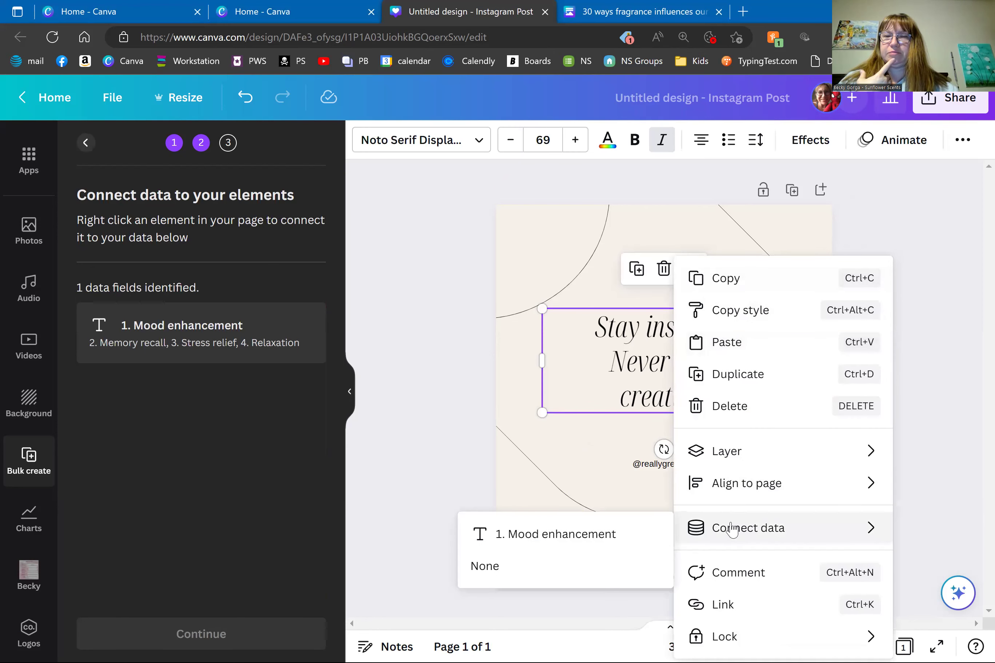
pyautogui.click(583, 540)
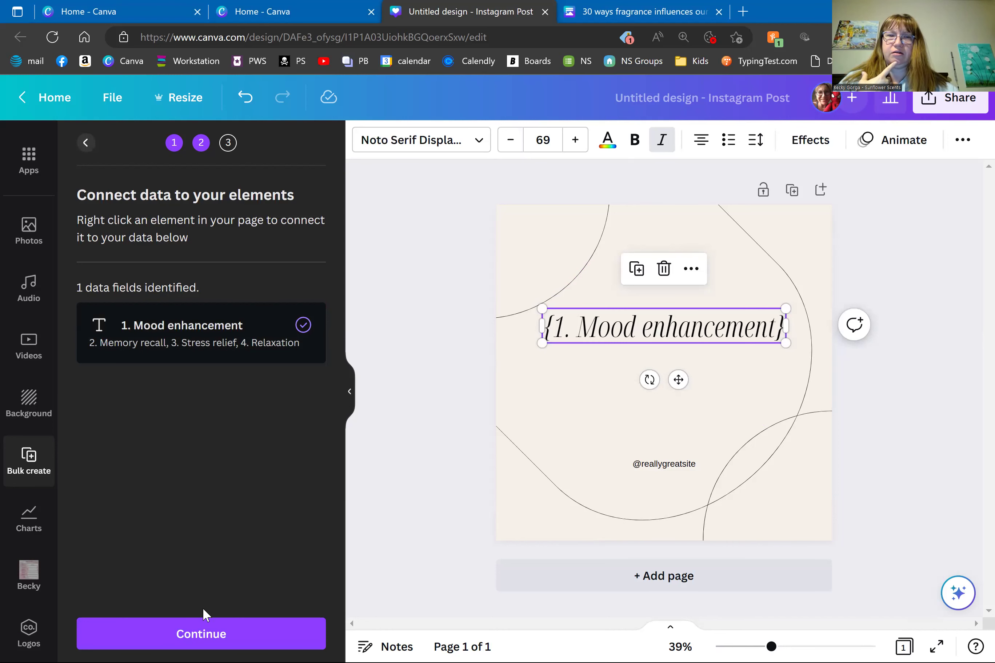
pyautogui.click(203, 634)
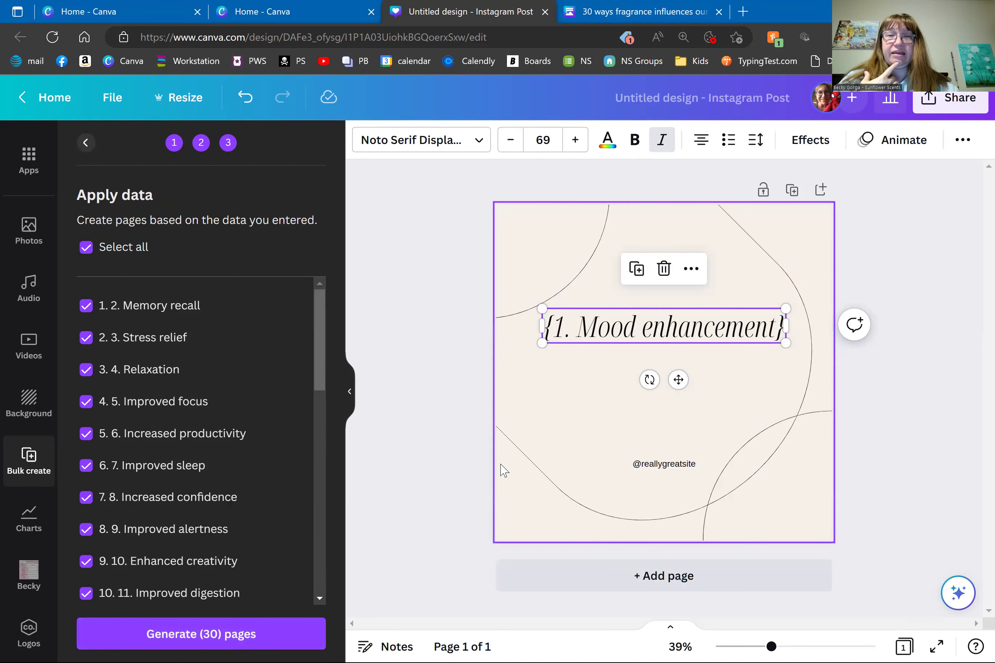
# Step: Move the connected text down towards the middle of the post and generate all 30 pages
pyautogui.click(443, 433)
pyautogui.moveTo(666, 343); pyautogui.dragTo(667, 373)
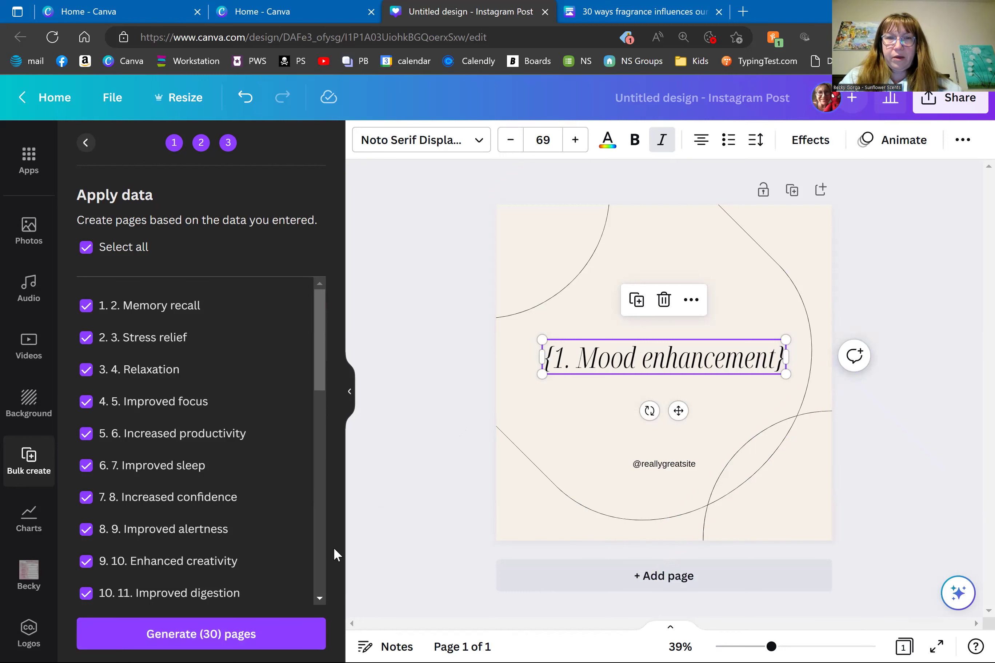
pyautogui.click(263, 632)
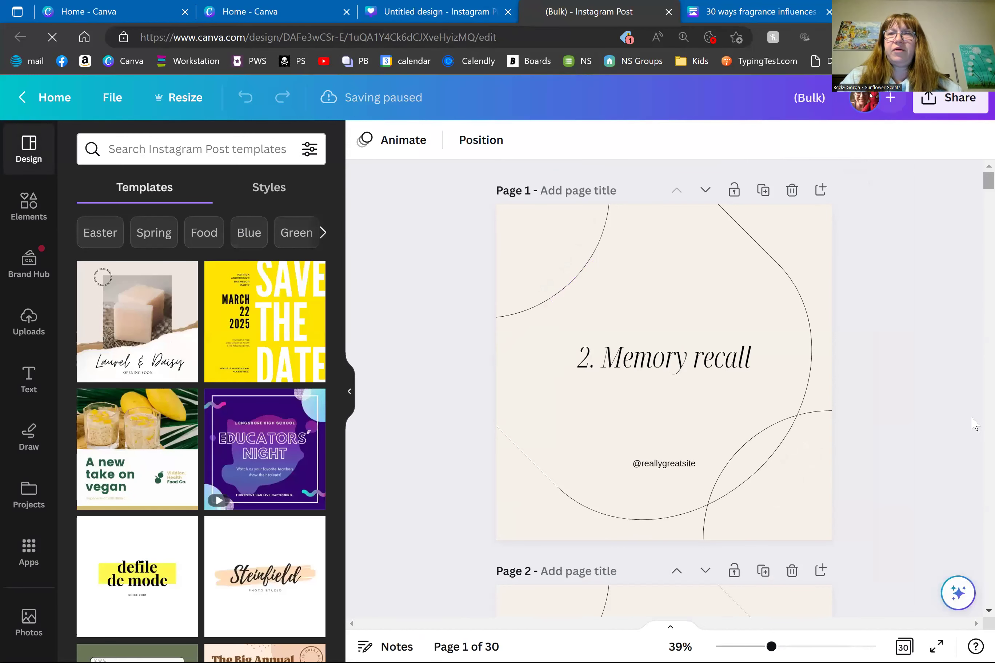
pyautogui.scroll(-20, 972, 385)
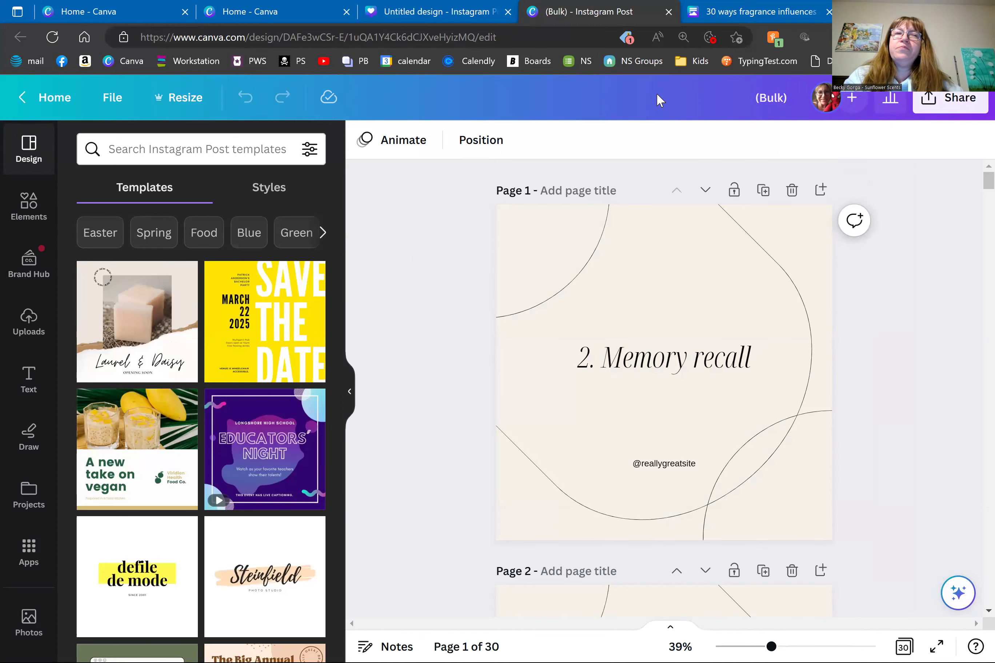
# Step: Look through all sharing and publishing options for the generated bulk design, and return to the original untitled Instagram post
pyautogui.click(959, 109)
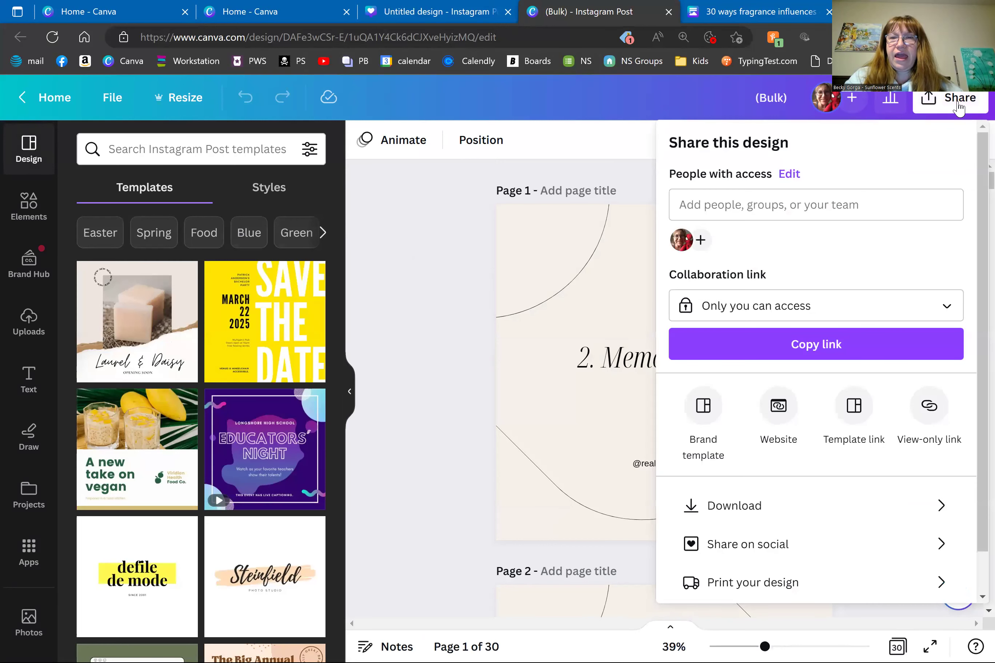
pyautogui.click(858, 354)
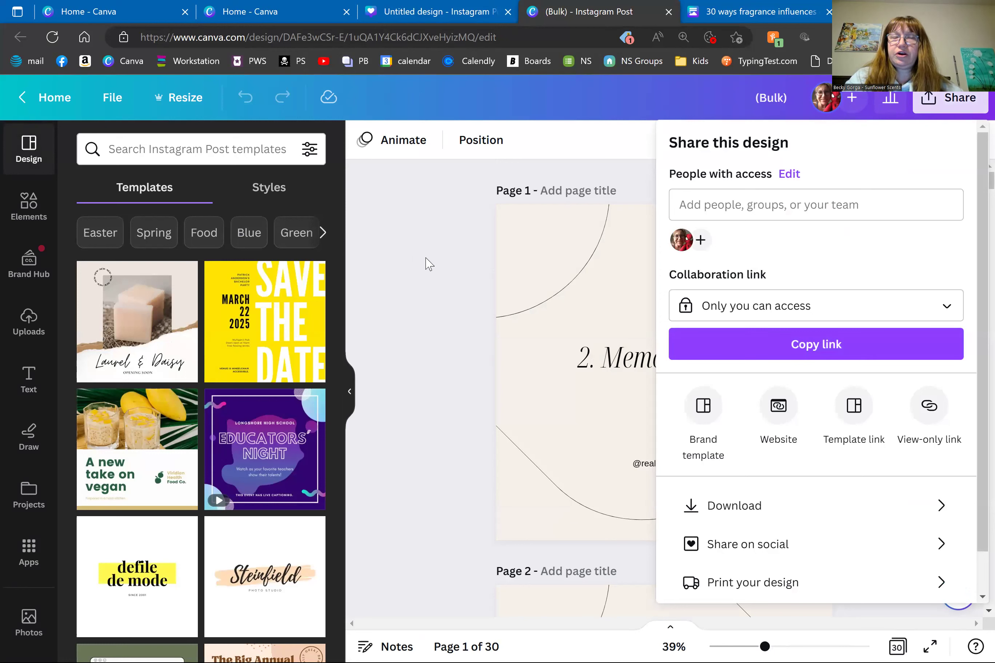
pyautogui.scroll(-1, 967, 454)
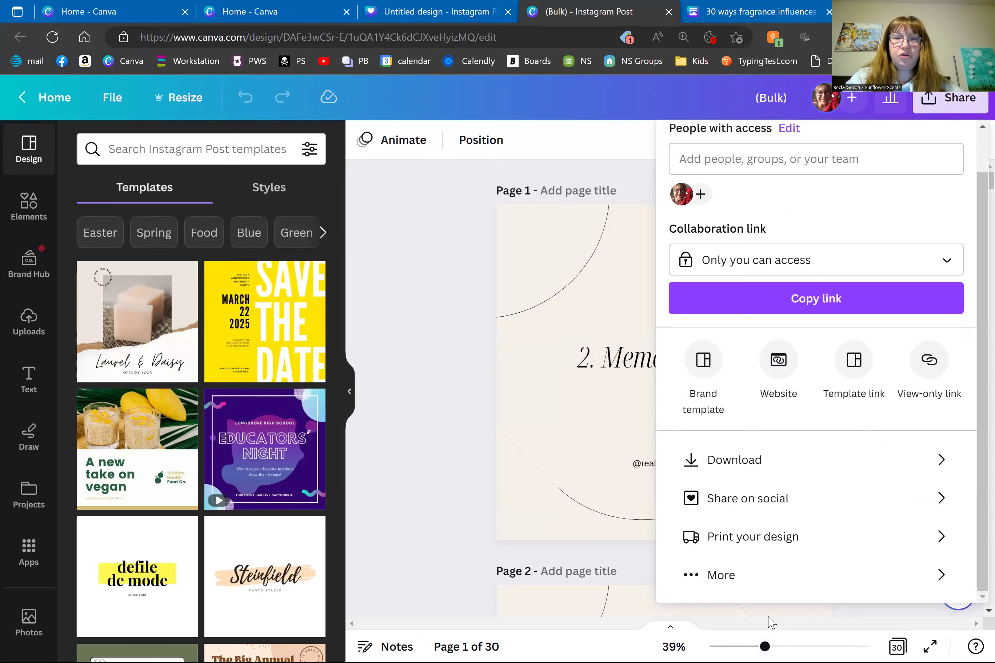
pyautogui.click(768, 580)
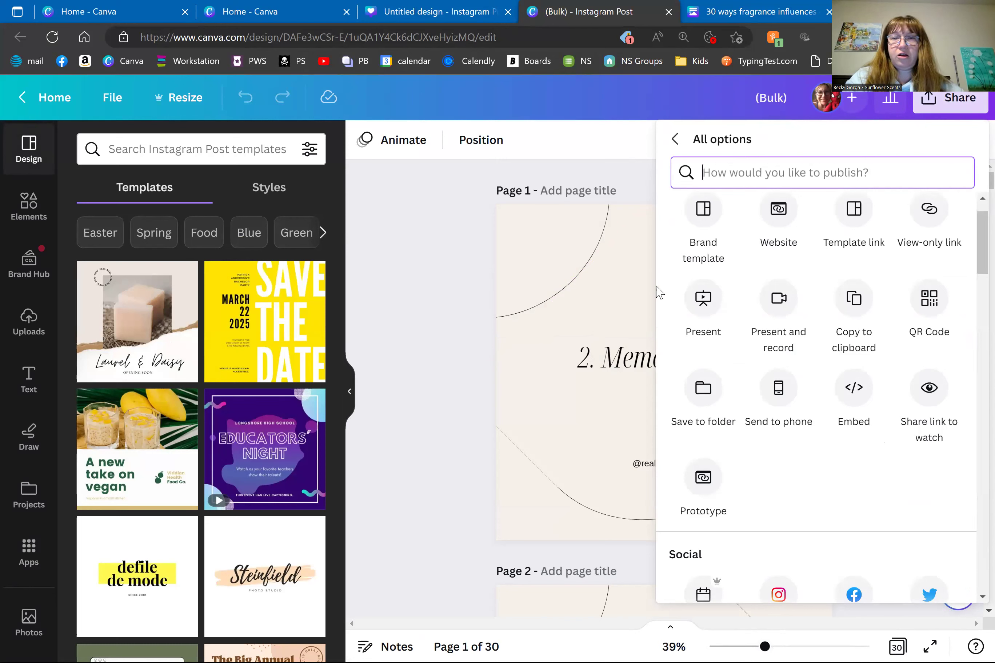
pyautogui.scroll(-5, 980, 295)
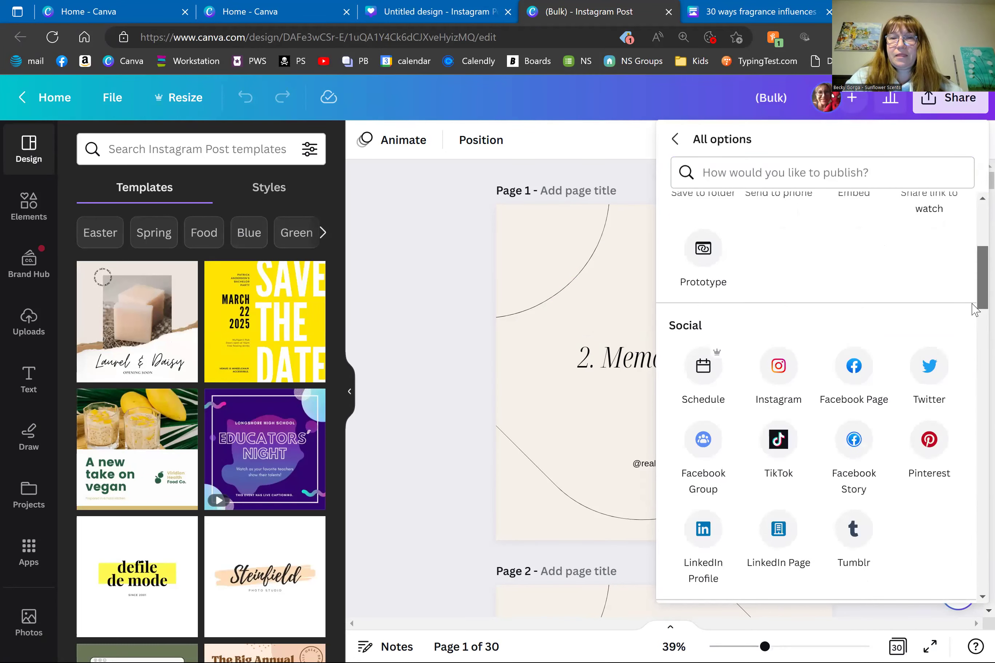
pyautogui.scroll(-10, 974, 309)
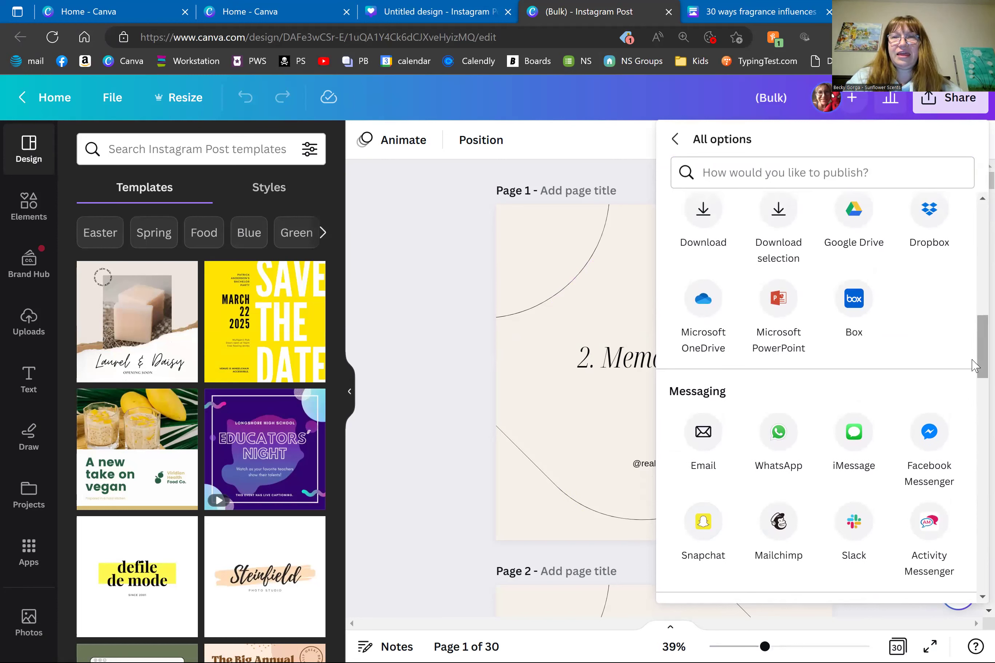
pyautogui.moveTo(973, 311); pyautogui.dragTo(967, 206)
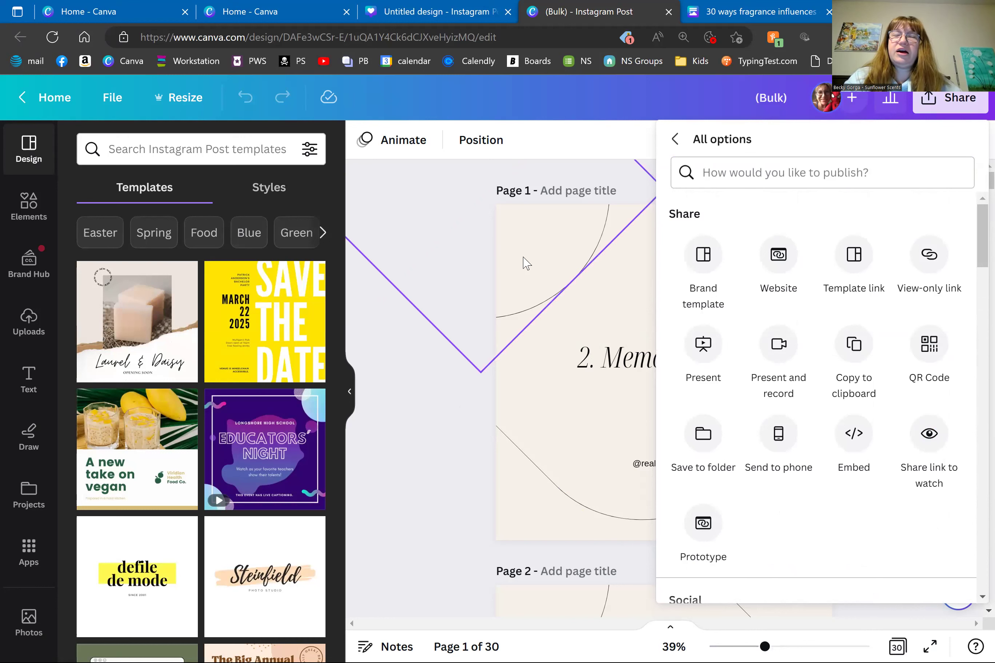
pyautogui.click(381, 437)
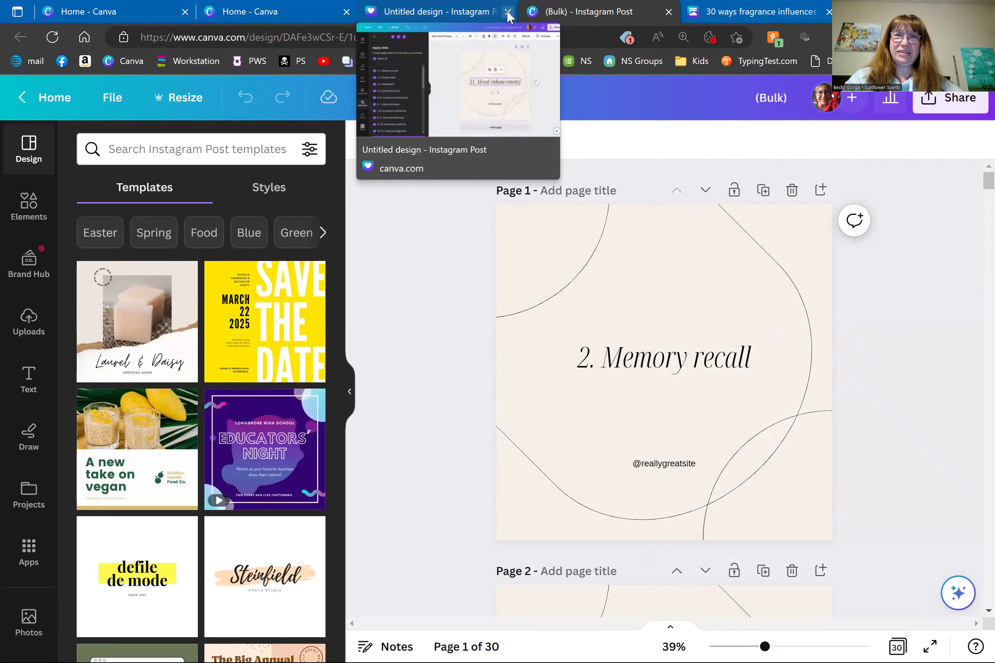
pyautogui.click(430, 7)
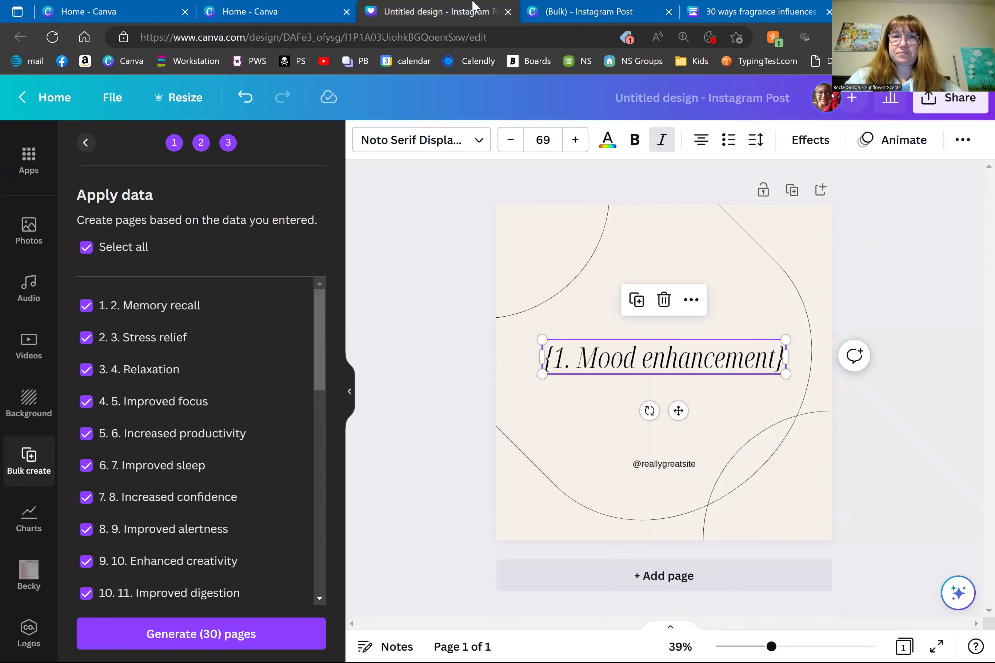